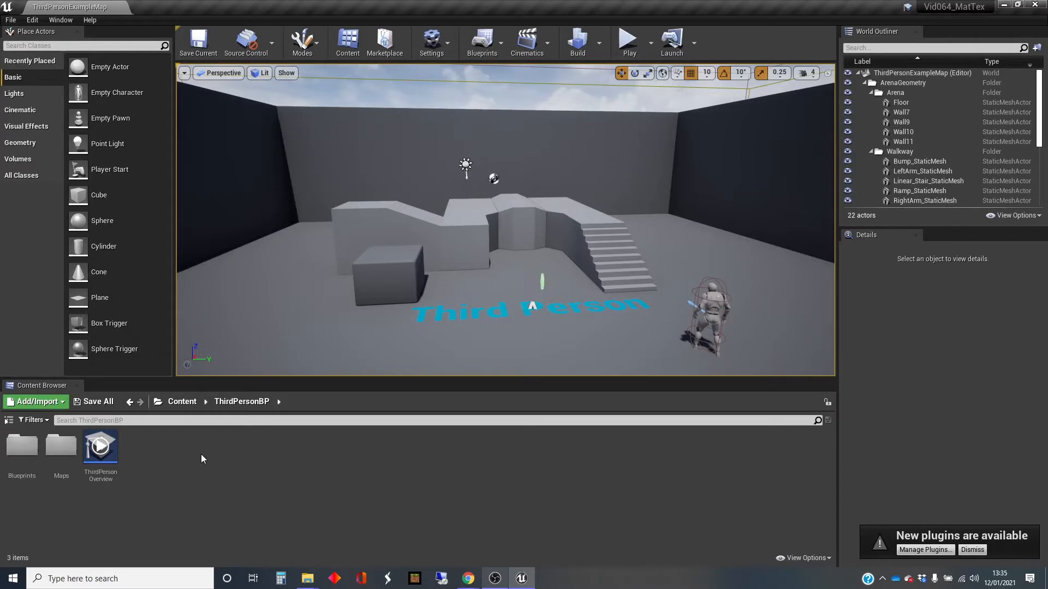
# Step: Create a new material named DanMat in the main Content folder
pyautogui.click(181, 403)
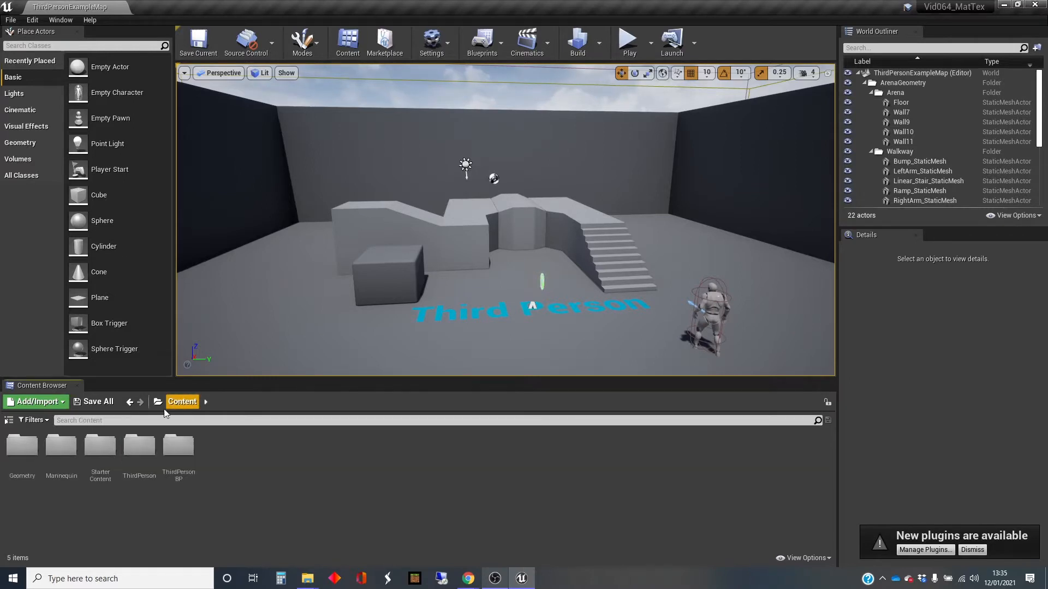
pyautogui.rightClick(227, 456)
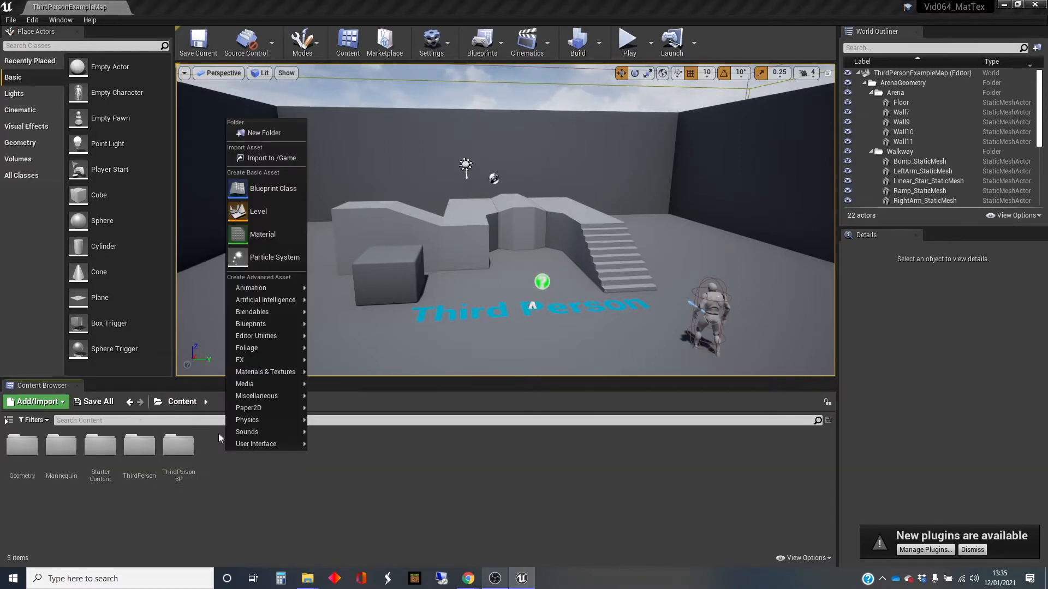
pyautogui.click(286, 238)
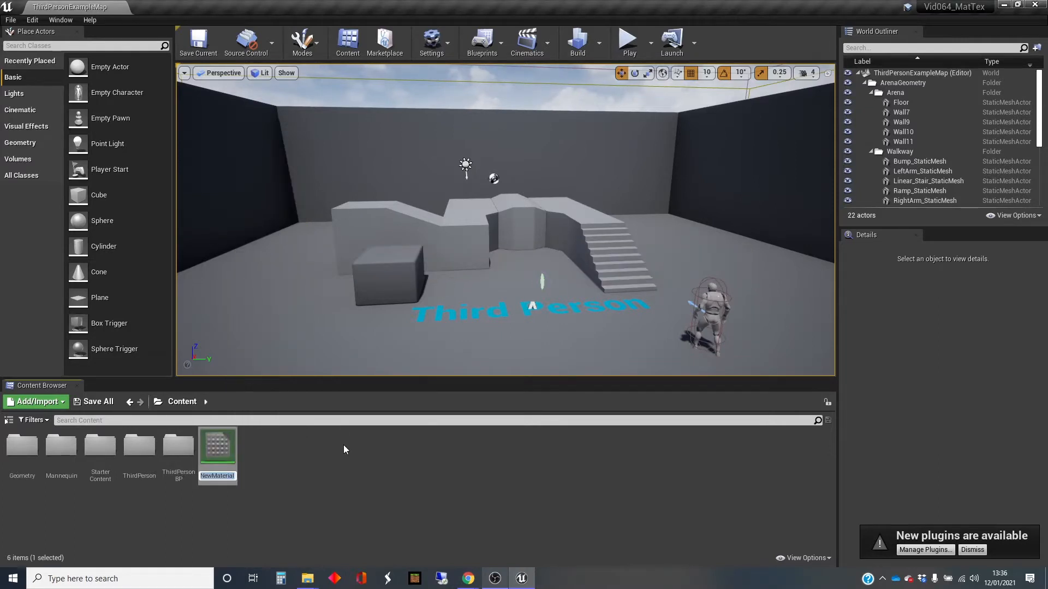
pyautogui.write('DanMat')
pyautogui.press('Return')
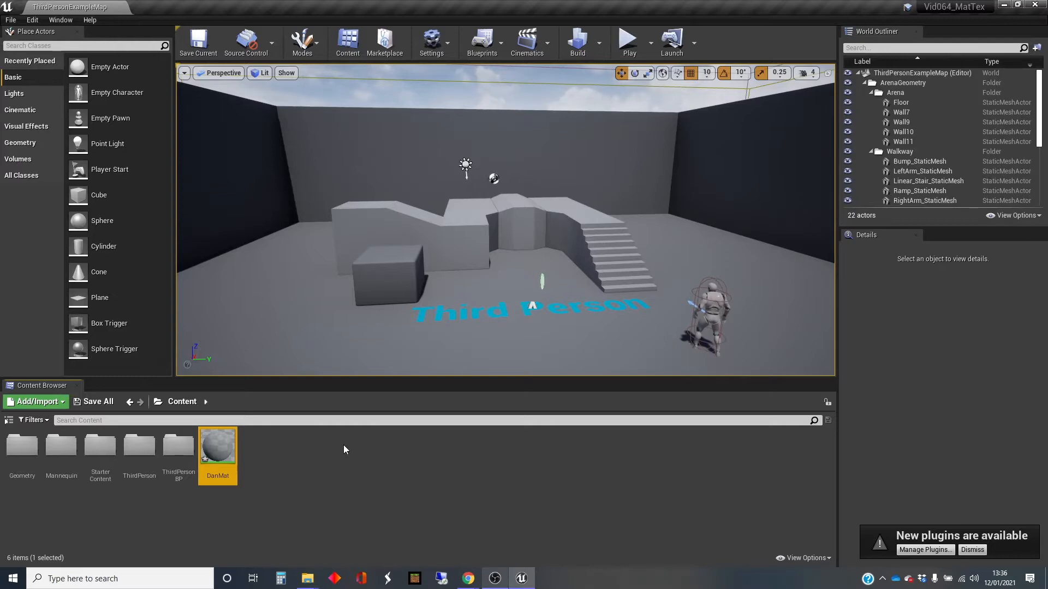
# Step: Open the DanMat material for editing and move its main material node toward the right side of the graph
pyautogui.press('Return')
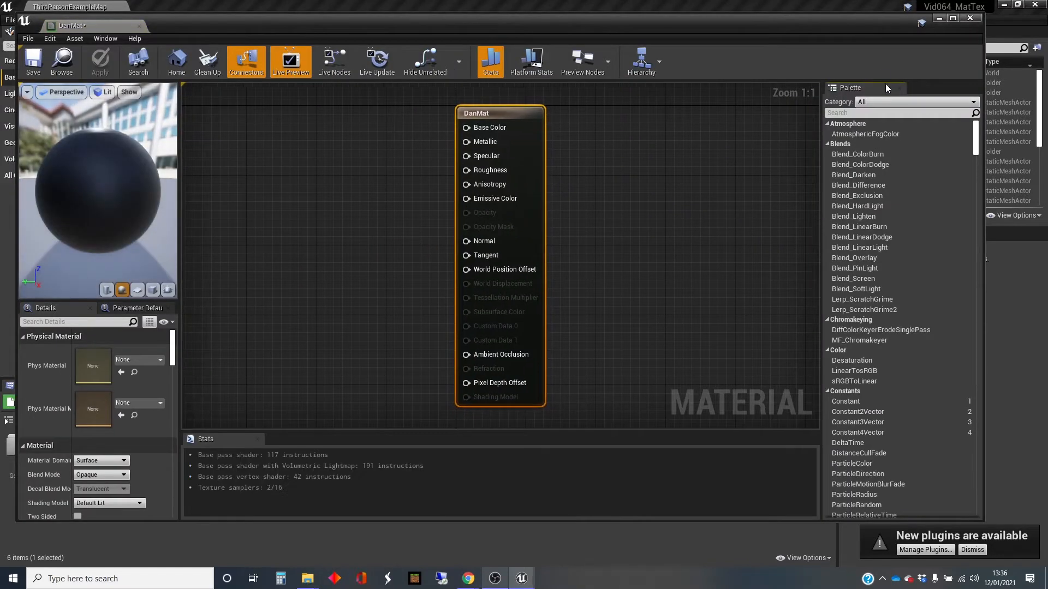
pyautogui.click(952, 19)
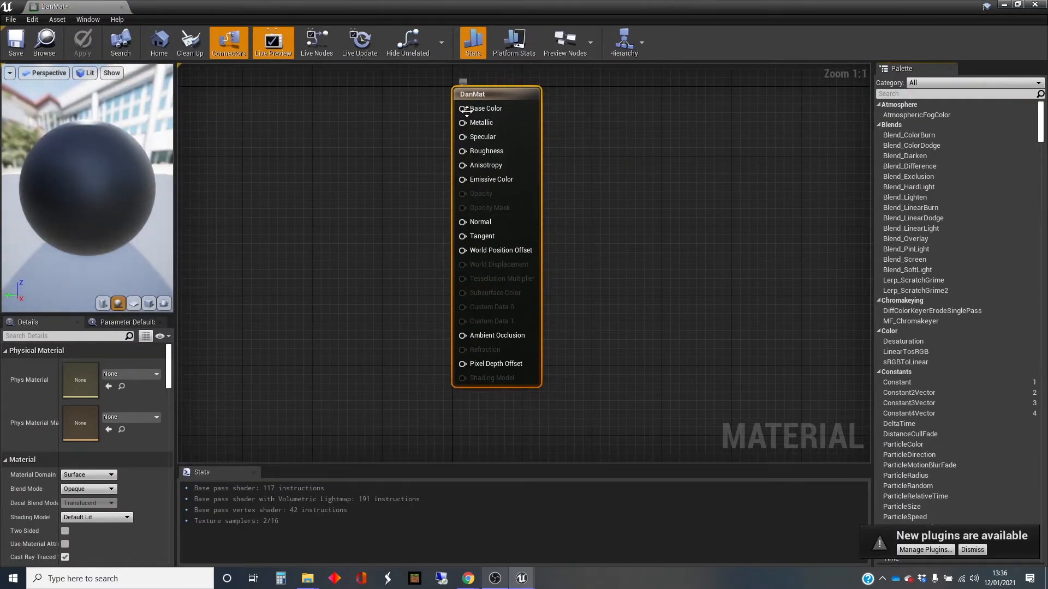
pyautogui.moveTo(490, 104); pyautogui.dragTo(630, 121)
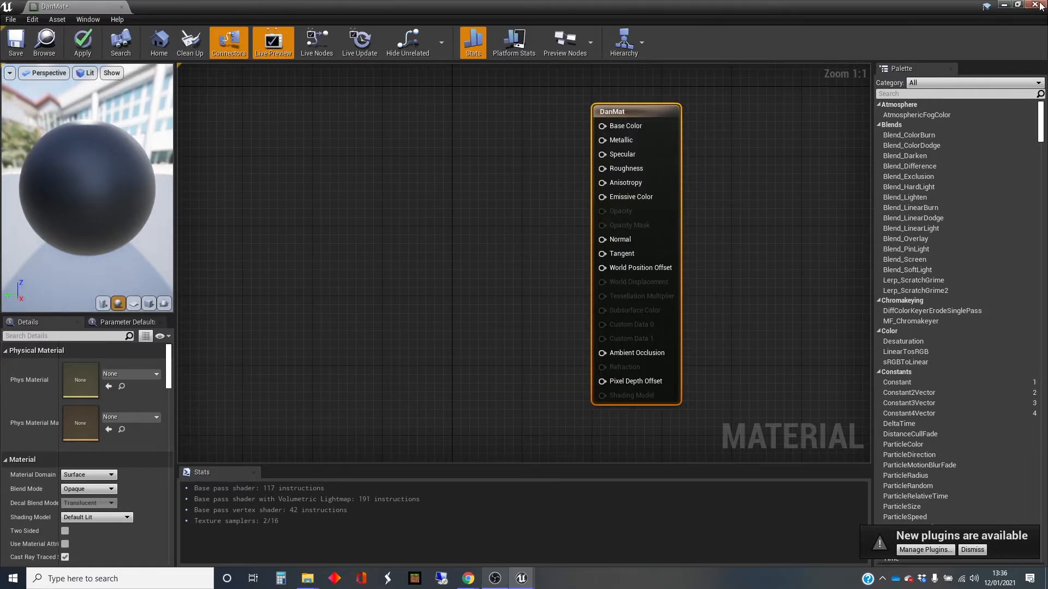
# Step: Shrink the material editor window and shift it aside so the project's content folders are reachable
pyautogui.click(1017, 6)
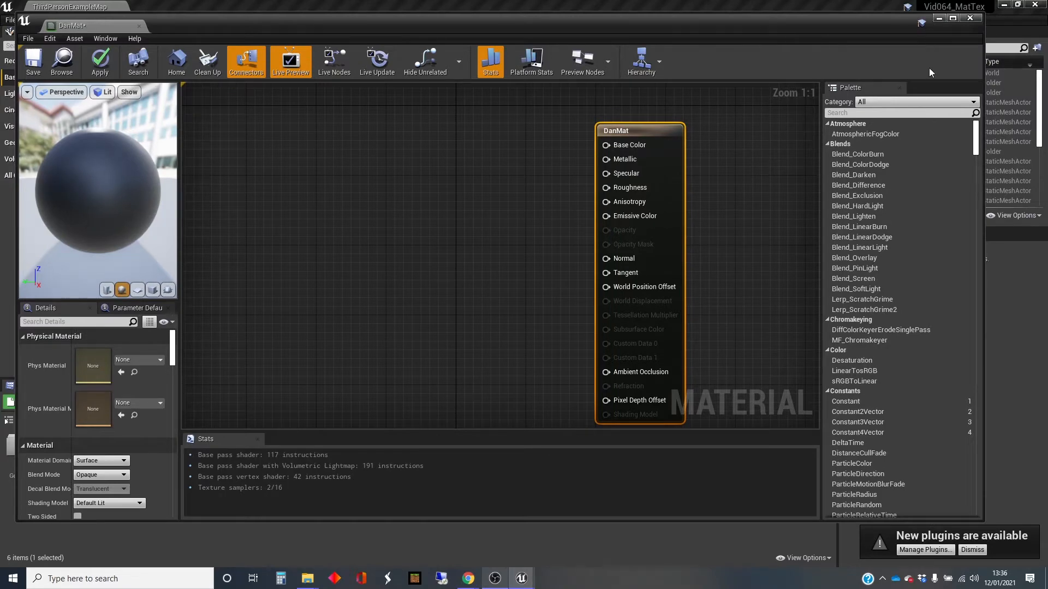
pyautogui.moveTo(982, 57); pyautogui.dragTo(736, 58)
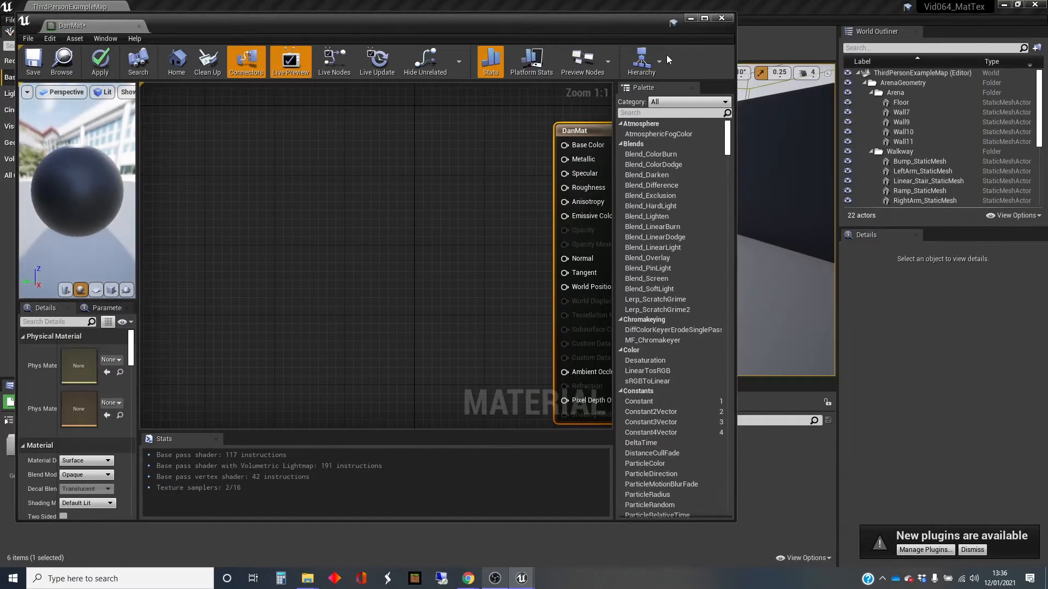
pyautogui.moveTo(608, 26); pyautogui.dragTo(857, 32)
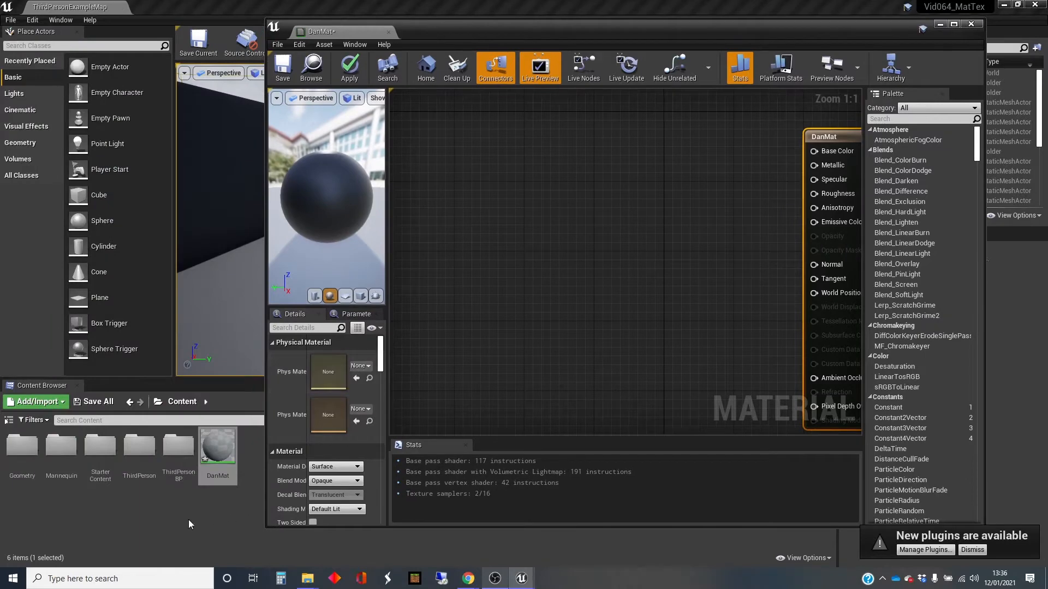
# Step: Open the Textures folder inside StarterContent, keeping the material editor clear of the folder list
pyautogui.doubleClick(100, 447)
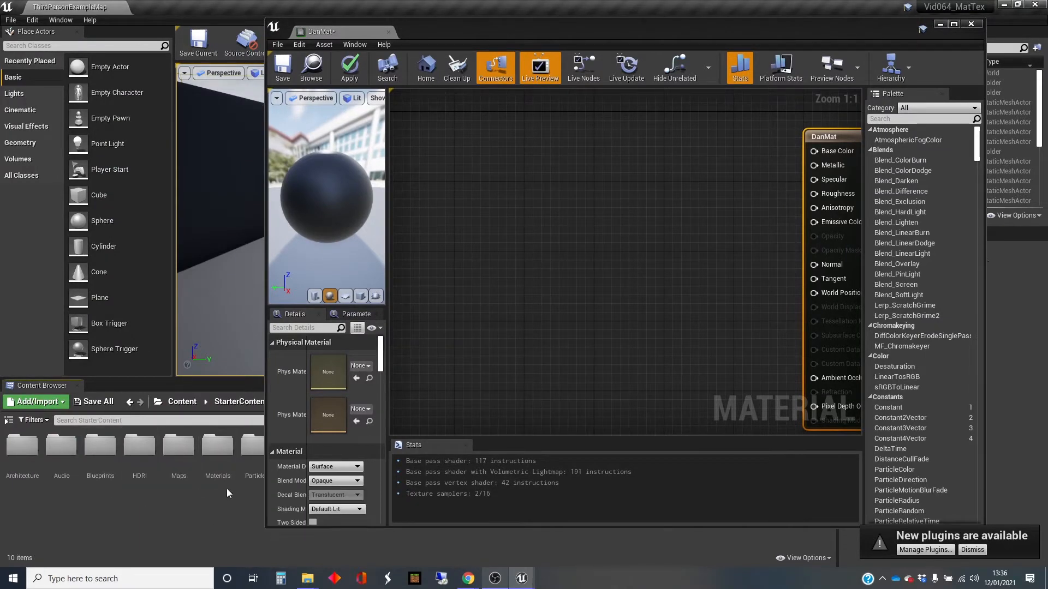
pyautogui.moveTo(662, 18); pyautogui.dragTo(843, 17)
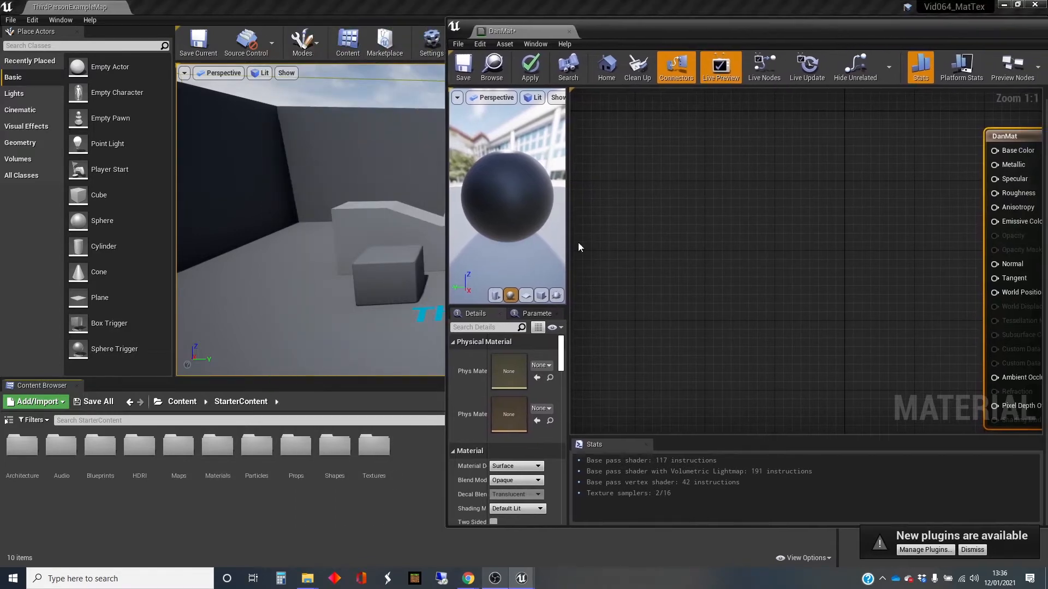
pyautogui.click(372, 445)
pyautogui.doubleClick(373, 446)
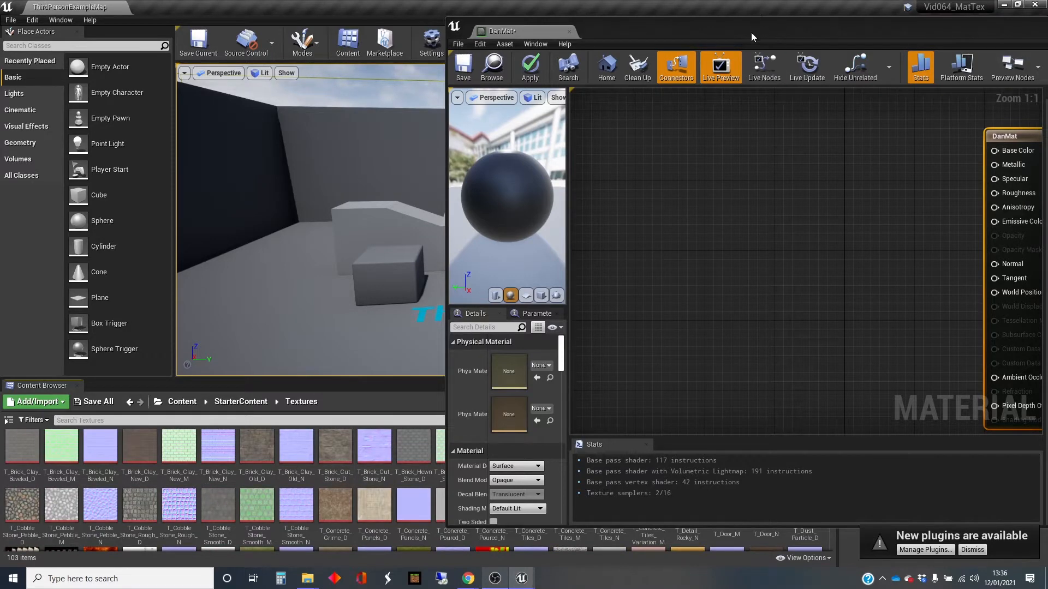
# Step: Add the T_Checker_Noise_M texture to the DanMat graph and connect its RGB output to Base Color
pyautogui.moveTo(751, 37); pyautogui.dragTo(316, 24)
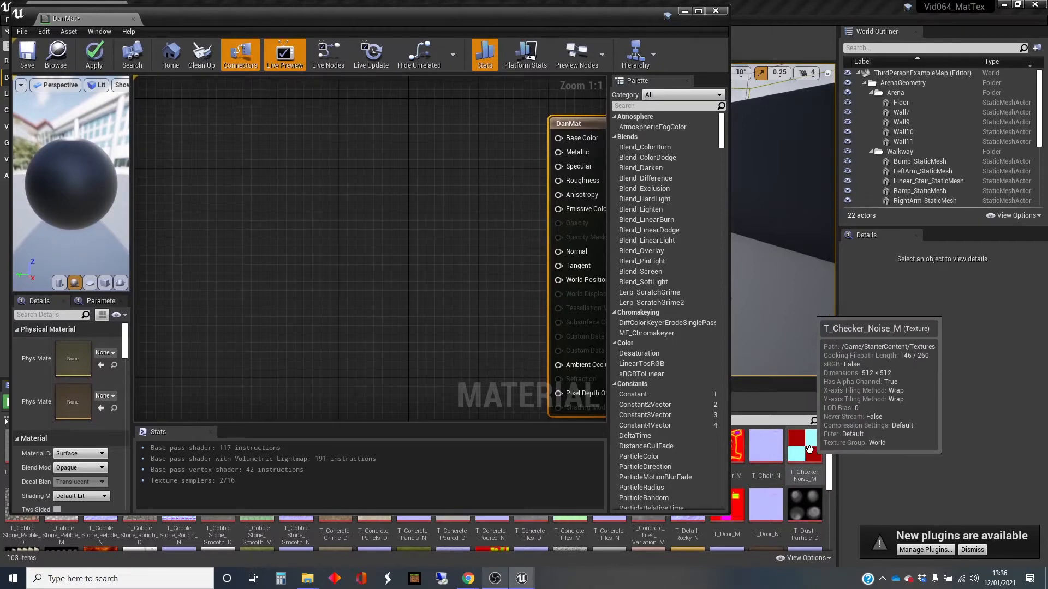
pyautogui.moveTo(806, 446); pyautogui.dragTo(239, 226)
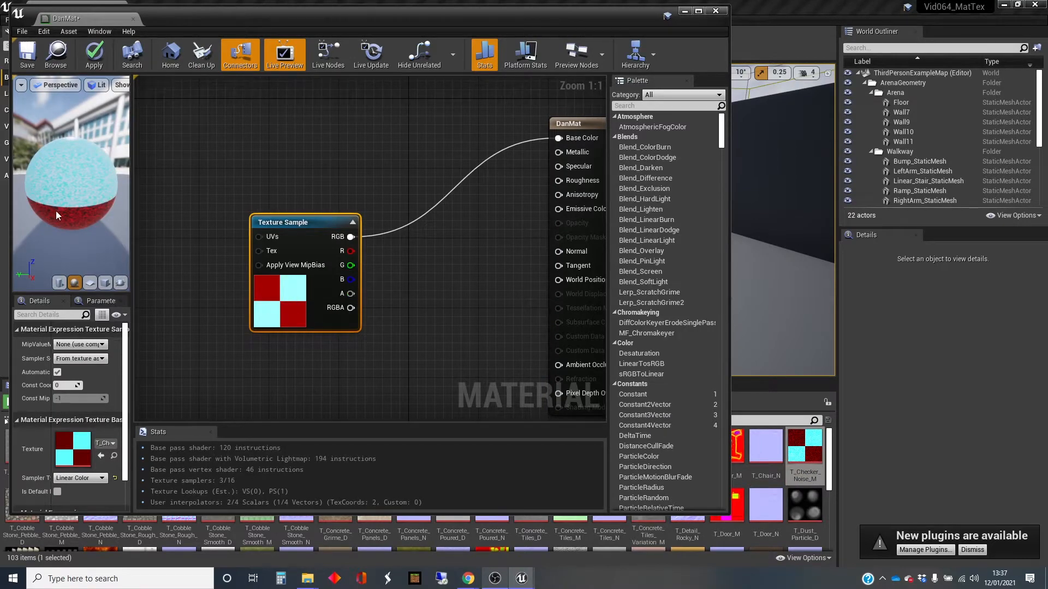
pyautogui.moveTo(57, 214); pyautogui.dragTo(40, 164)
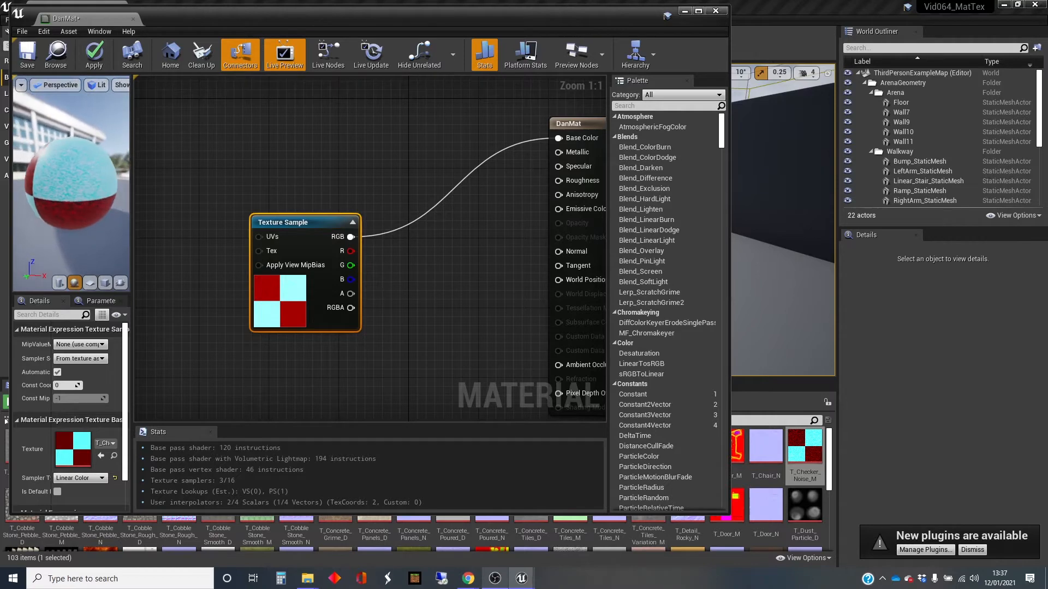
# Step: Reposition the Texture Sample node higher in the graph, closer to the DanMat node
pyautogui.moveTo(289, 223); pyautogui.dragTo(247, 161)
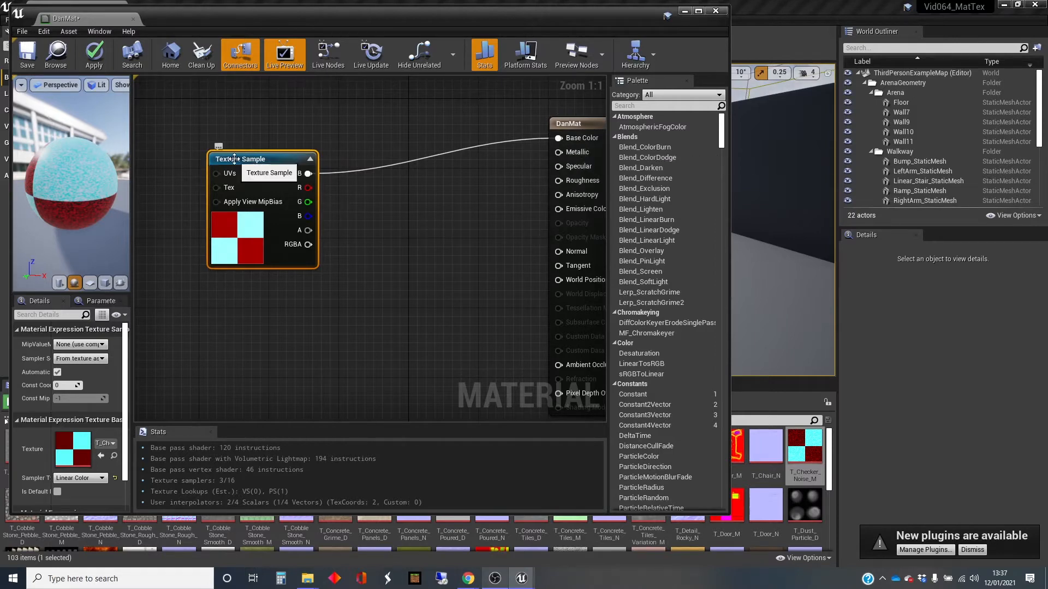
pyautogui.moveTo(239, 163); pyautogui.dragTo(291, 155)
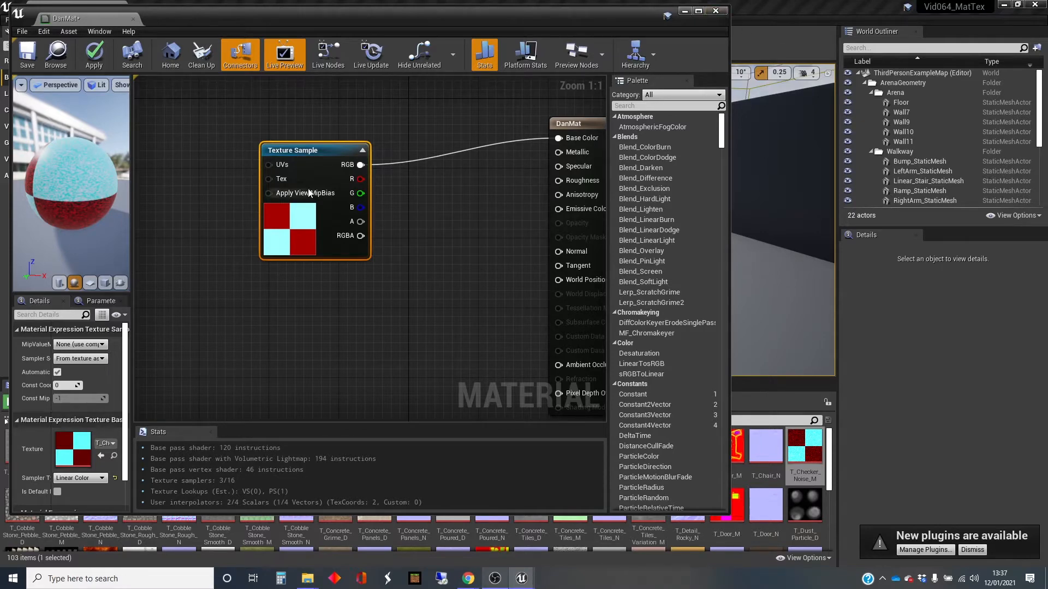
pyautogui.moveTo(298, 215); pyautogui.dragTo(333, 206)
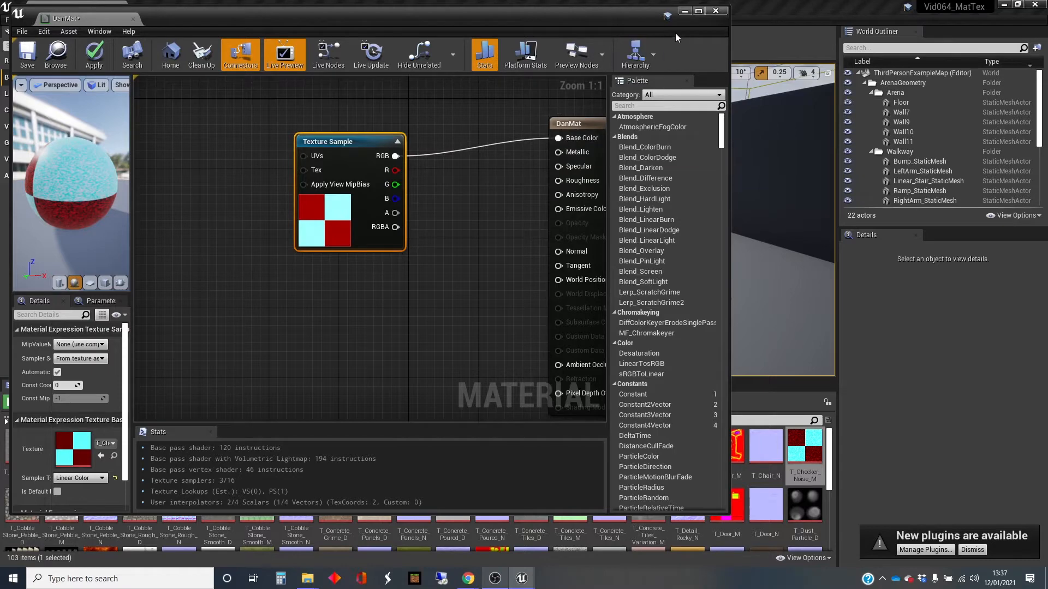
# Step: Assign the DanMat material from the Content folder to the grey cube in the level
pyautogui.click(686, 12)
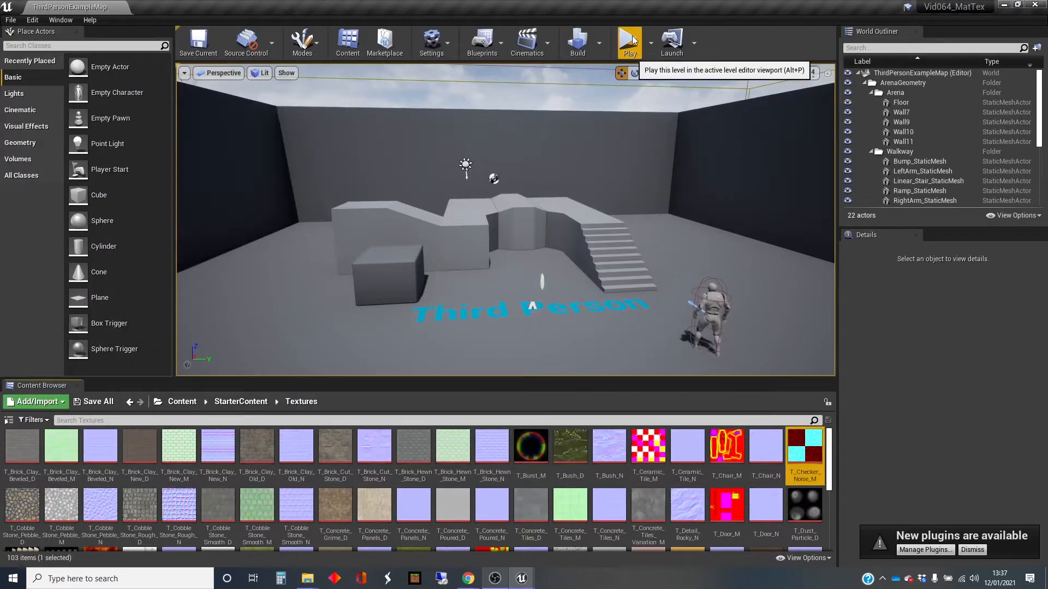
pyautogui.click(181, 402)
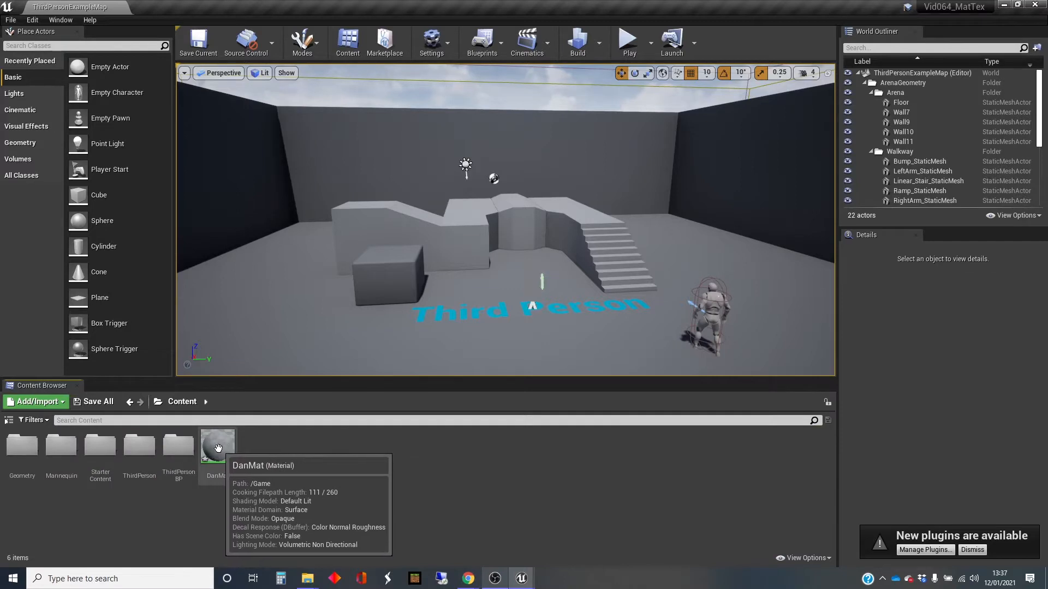
pyautogui.moveTo(218, 448); pyautogui.dragTo(389, 276)
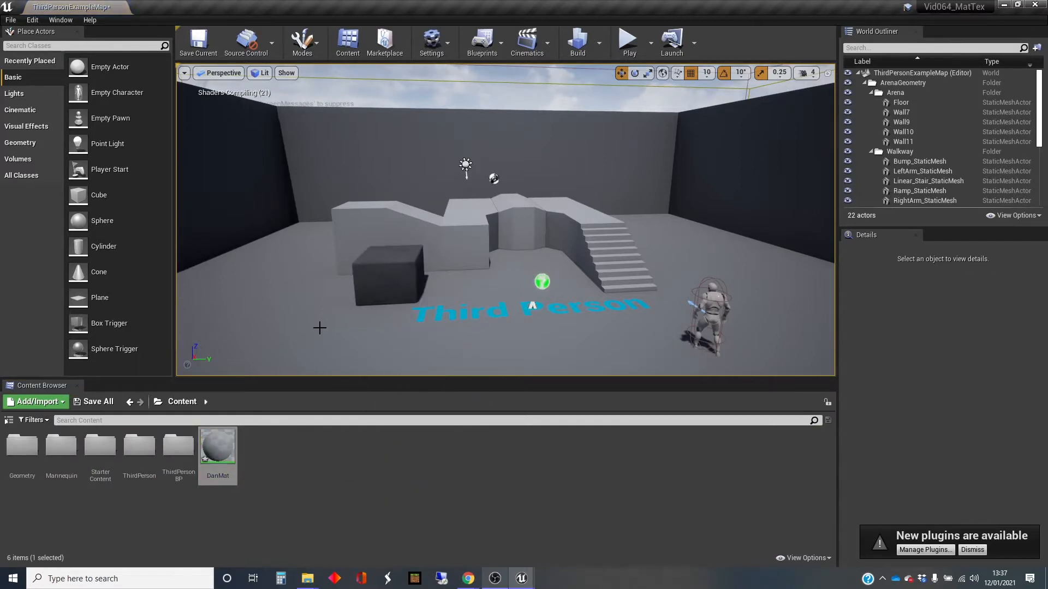
# Step: Apply the pending graph changes to the DanMat material and return to the level
pyautogui.doubleClick(218, 446)
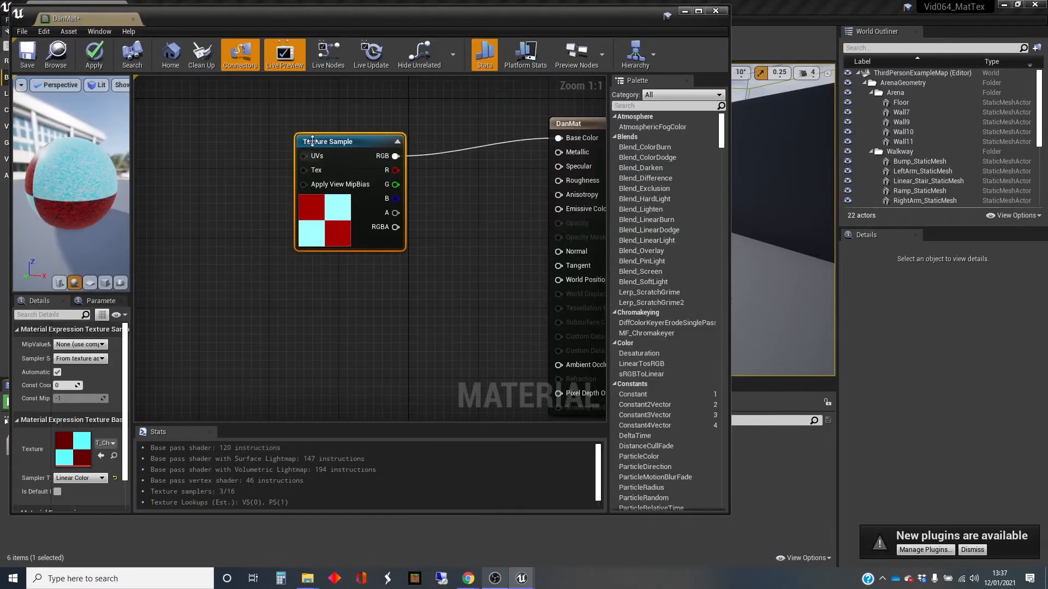
pyautogui.click(94, 53)
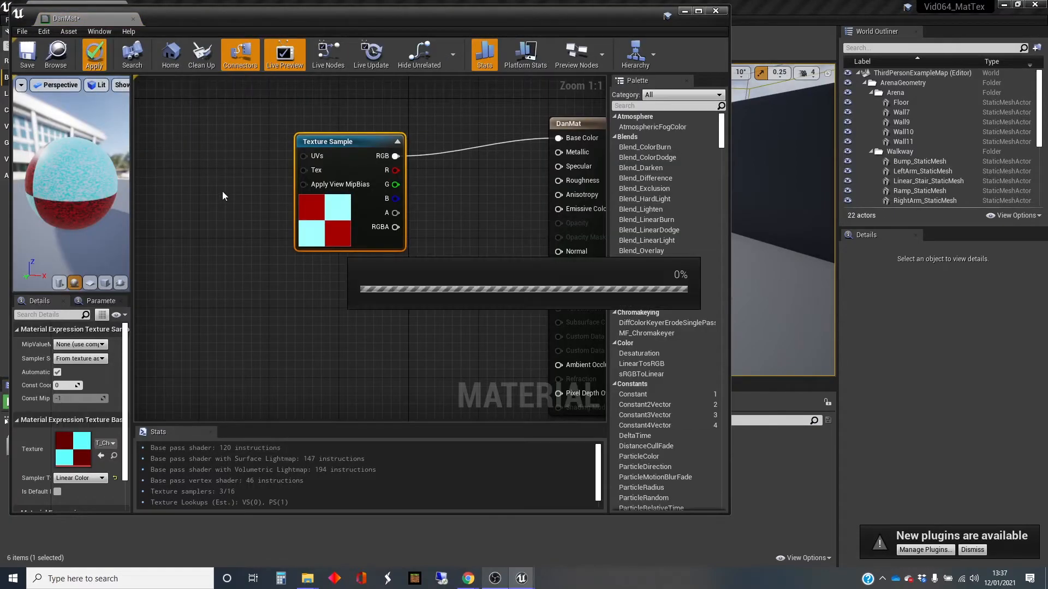
pyautogui.click(686, 13)
# Step: Examine up close and from several angles how the checker texture wraps around the cube
pyautogui.moveTo(449, 251); pyautogui.dragTo(289, 333, button='right')
pyautogui.press('w')
pyautogui.press('a')
pyautogui.press('a')
pyautogui.press('d')
pyautogui.press('d')
pyautogui.press('w')
pyautogui.press('a')
pyautogui.press('a')
pyautogui.press('s')
pyautogui.press('d')
pyautogui.press('d')
pyautogui.press('w')
pyautogui.press('a')
pyautogui.press('s')
pyautogui.press('d')
pyautogui.press('s')
pyautogui.press('d')
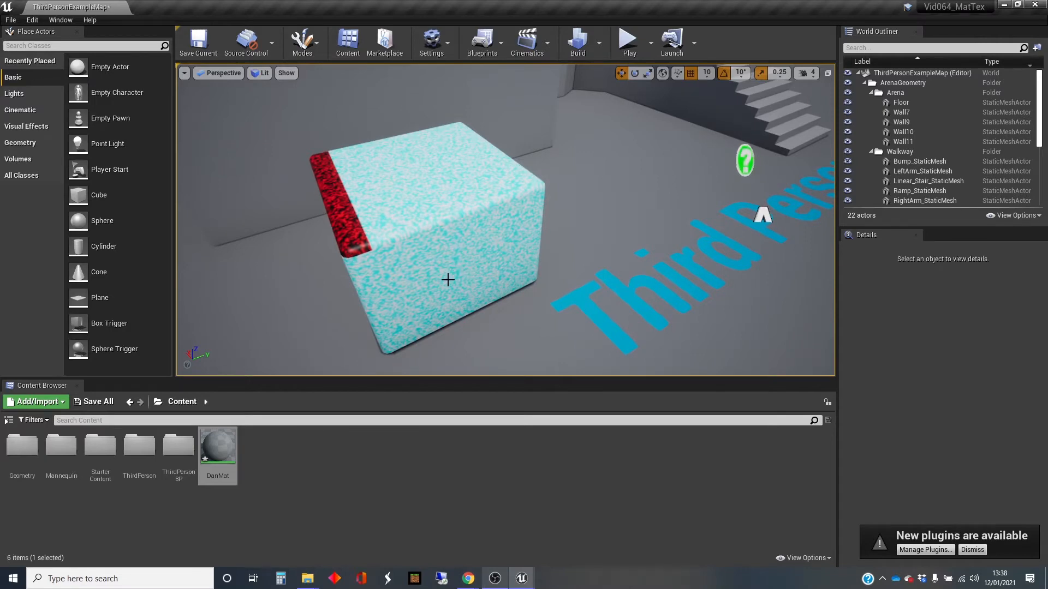
pyautogui.press('s')
pyautogui.moveTo(447, 280); pyautogui.dragTo(419, 265, button='right')
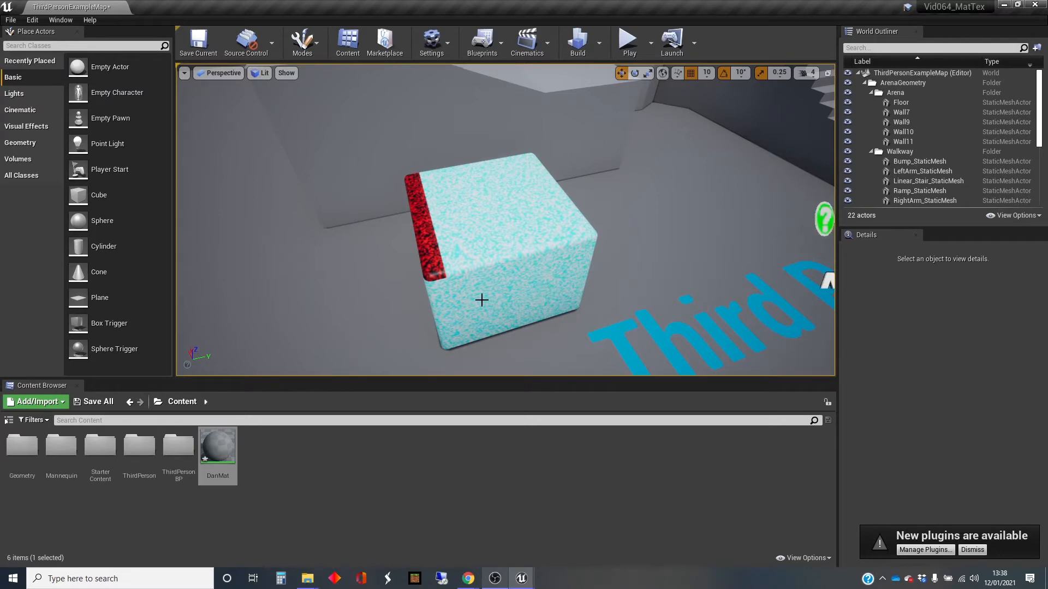
pyautogui.moveTo(437, 277); pyautogui.dragTo(410, 266, button='right')
pyautogui.press('w')
pyautogui.press('a')
pyautogui.press('d')
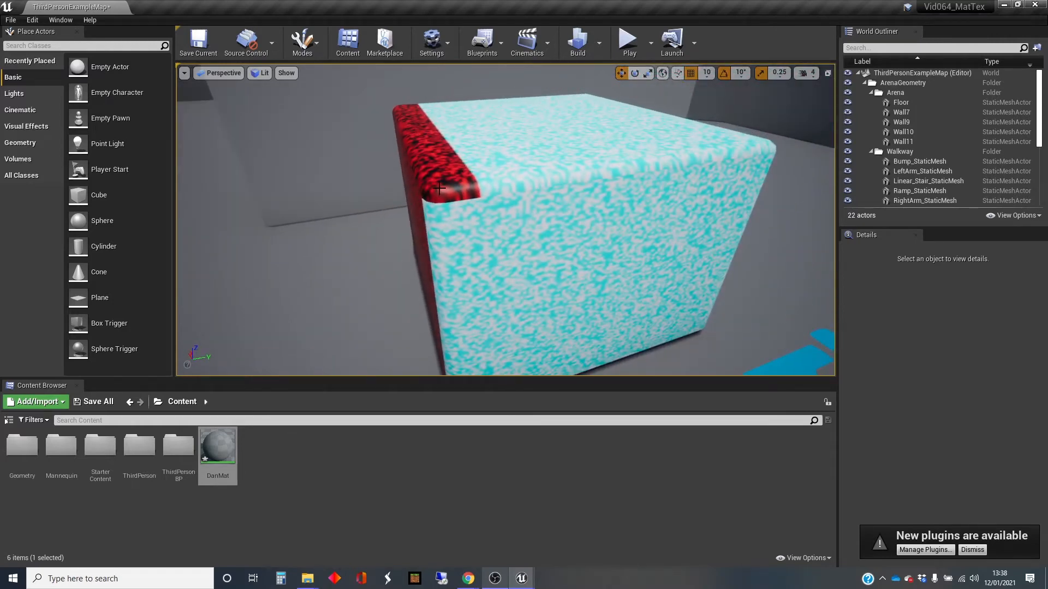
pyautogui.click(438, 188)
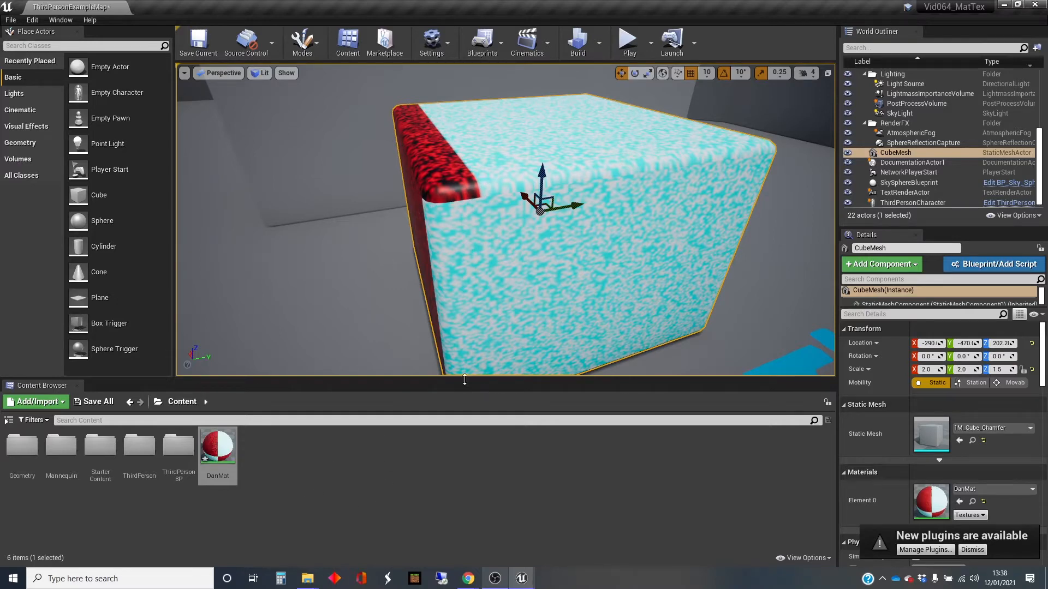
# Step: Open T_Checker_Noise_M from the StarterContent Textures folder and examine its checker pattern and settings
pyautogui.click(101, 454)
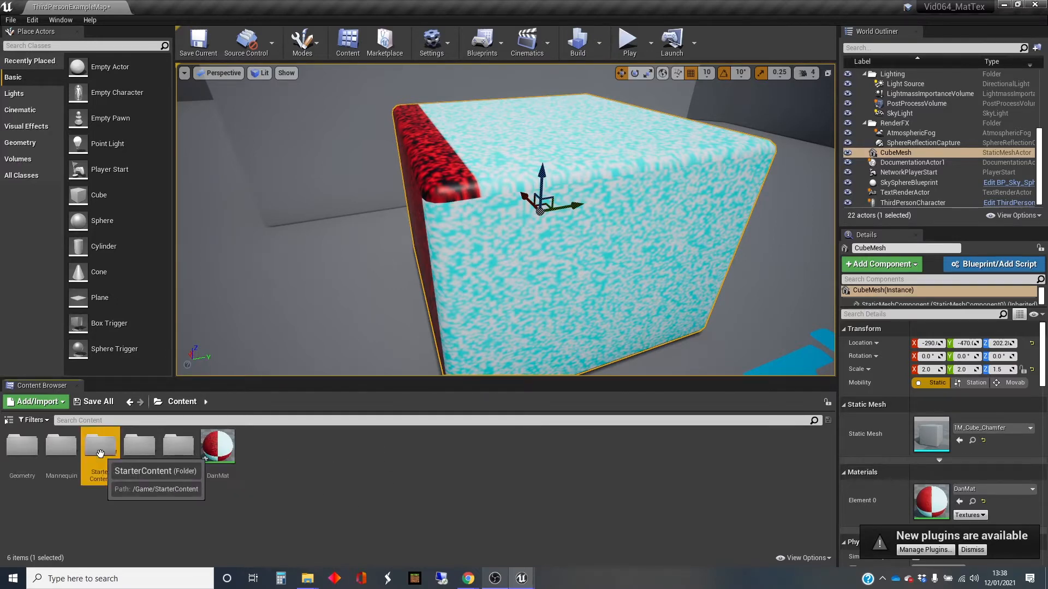
pyautogui.doubleClick(100, 454)
pyautogui.doubleClick(377, 443)
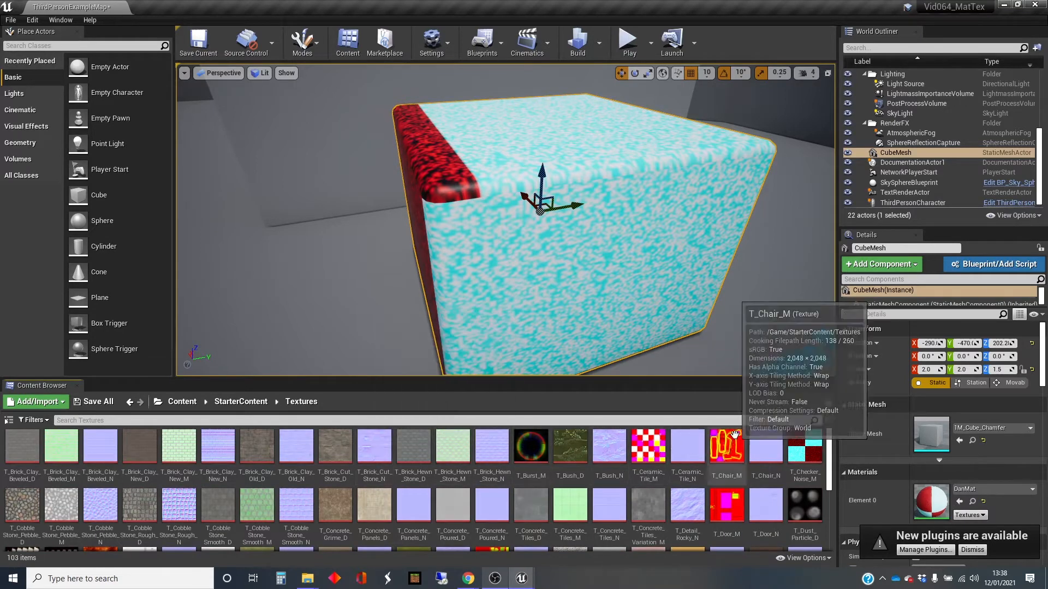
pyautogui.scroll(-1, 682, 455)
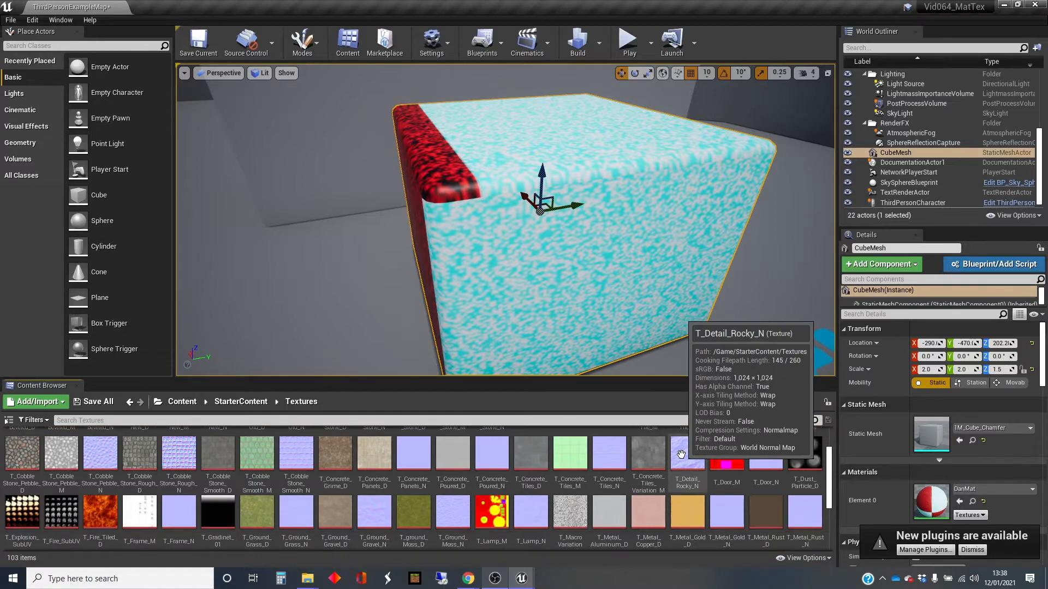
pyautogui.scroll(1, 628, 452)
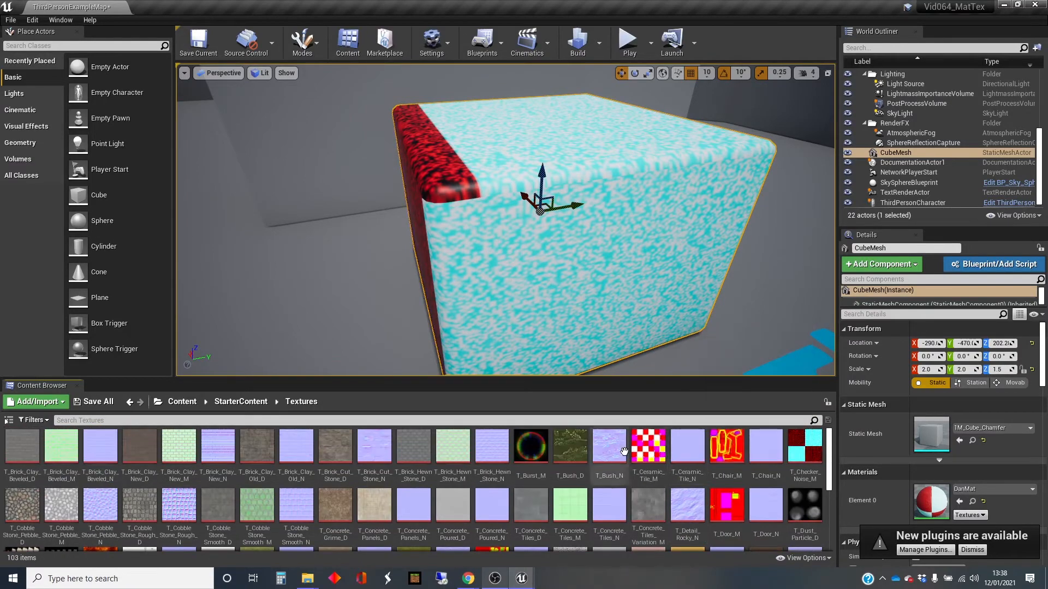
pyautogui.doubleClick(805, 445)
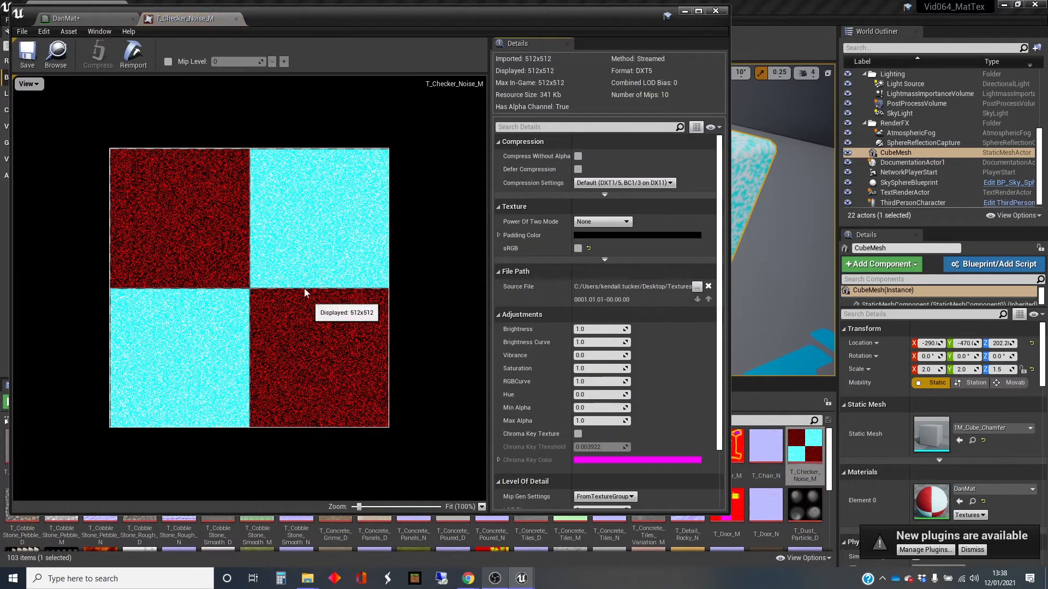
pyautogui.moveTo(300, 9); pyautogui.dragTo(437, 8)
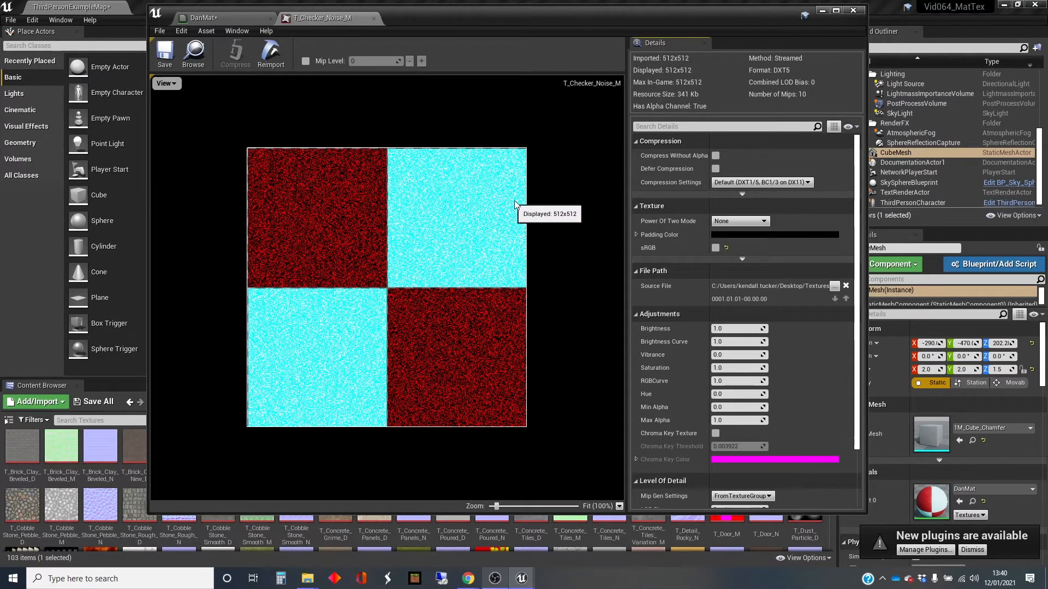
pyautogui.click(822, 12)
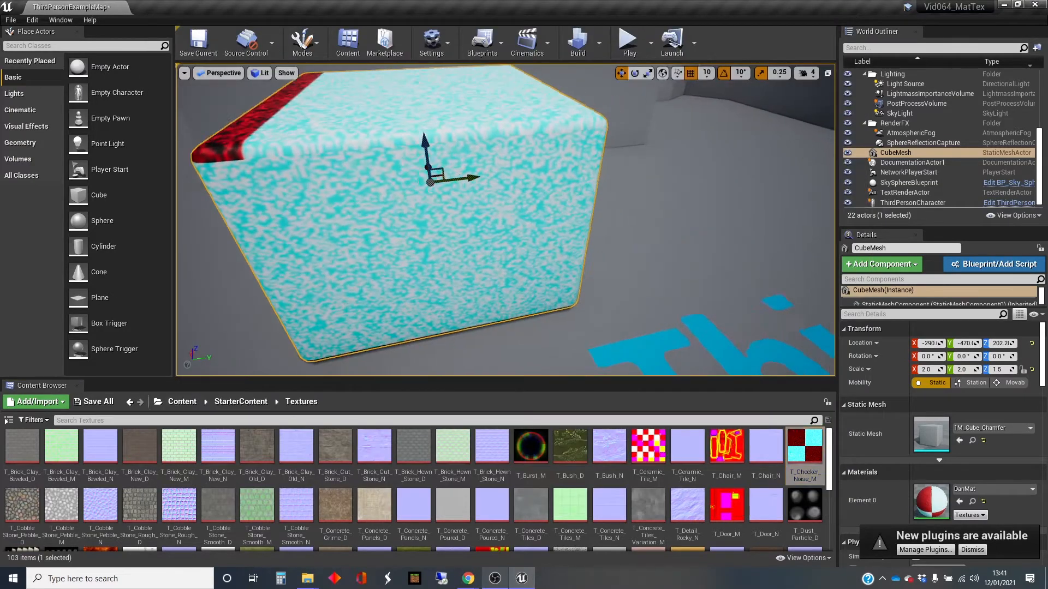
# Step: Examine from several sides how the red and cyan areas of the checker texture are distributed over the cube
pyautogui.moveTo(505, 221); pyautogui.dragTo(621, 227, button='right')
pyautogui.press('s')
pyautogui.press('w')
pyautogui.press('s')
pyautogui.press('d')
pyautogui.press('a')
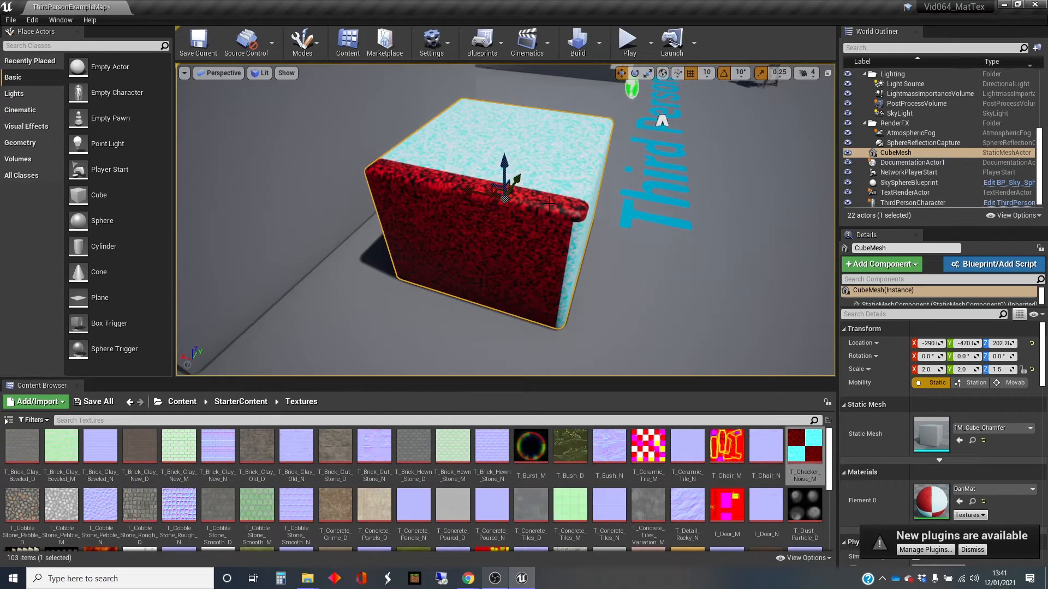
pyautogui.moveTo(554, 201); pyautogui.dragTo(547, 203, button='right')
pyautogui.press('d')
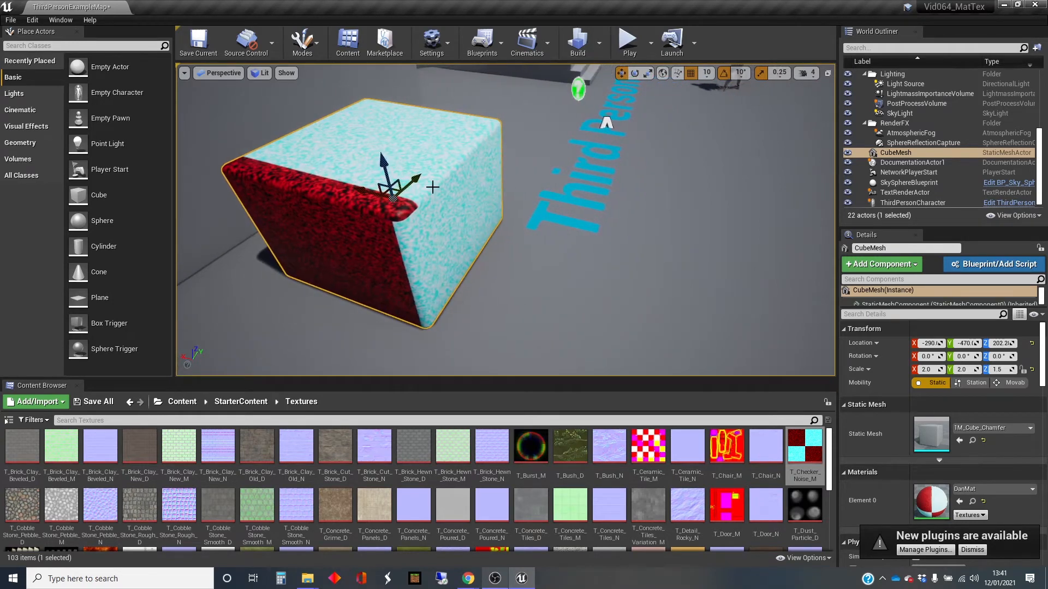
pyautogui.moveTo(433, 187); pyautogui.dragTo(420, 181, button='right')
pyautogui.moveTo(528, 234); pyautogui.dragTo(514, 231, button='right')
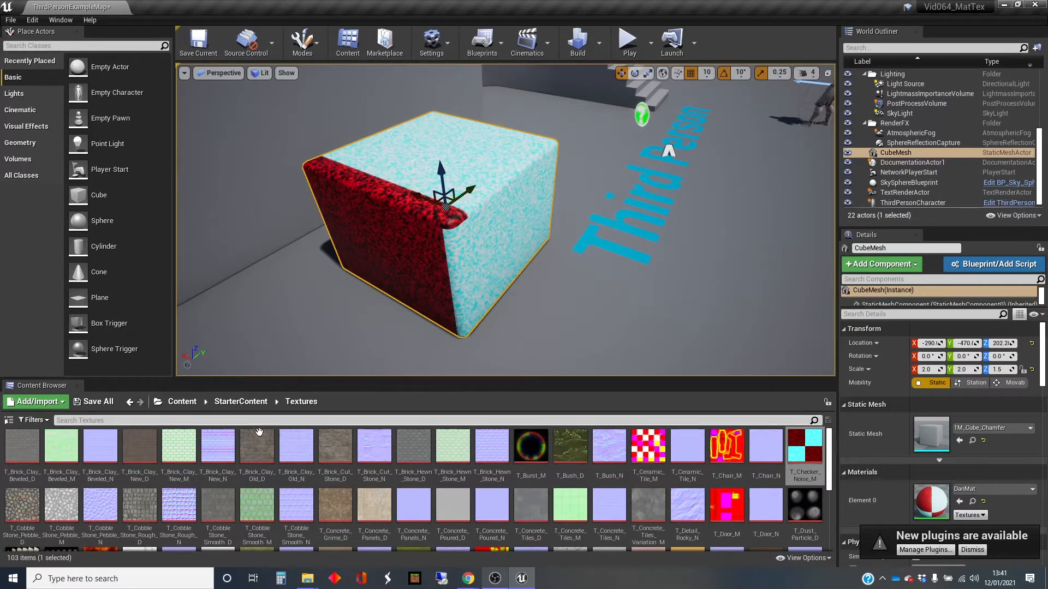
# Step: Open the DanMat material from the Content folder and feed a TextureCoordinate node into the Texture Sample's UVs
pyautogui.click(180, 403)
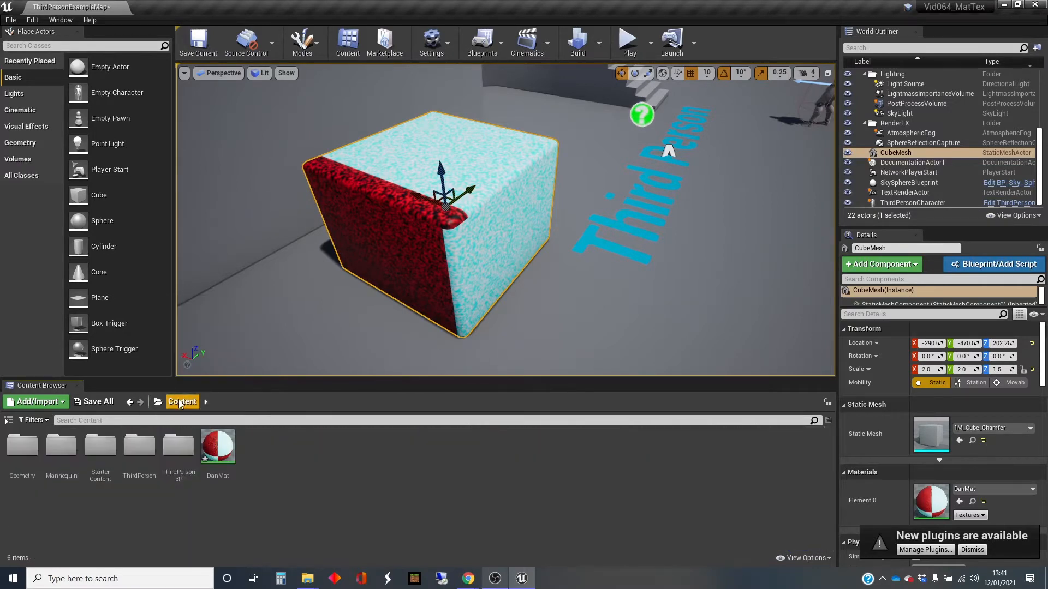
pyautogui.doubleClick(220, 442)
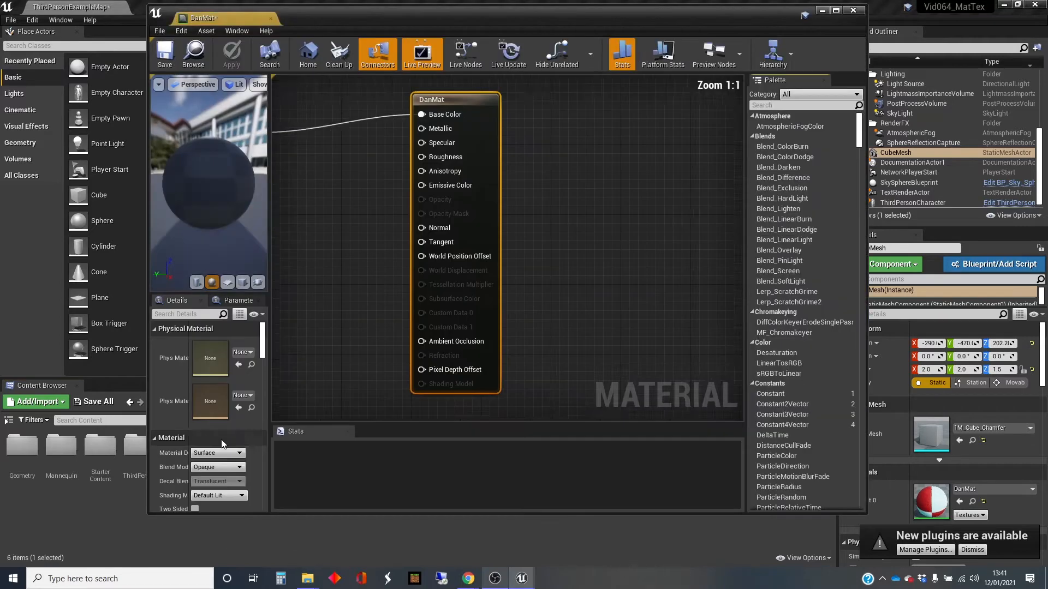
pyautogui.moveTo(312, 323); pyautogui.dragTo(546, 300, button='right')
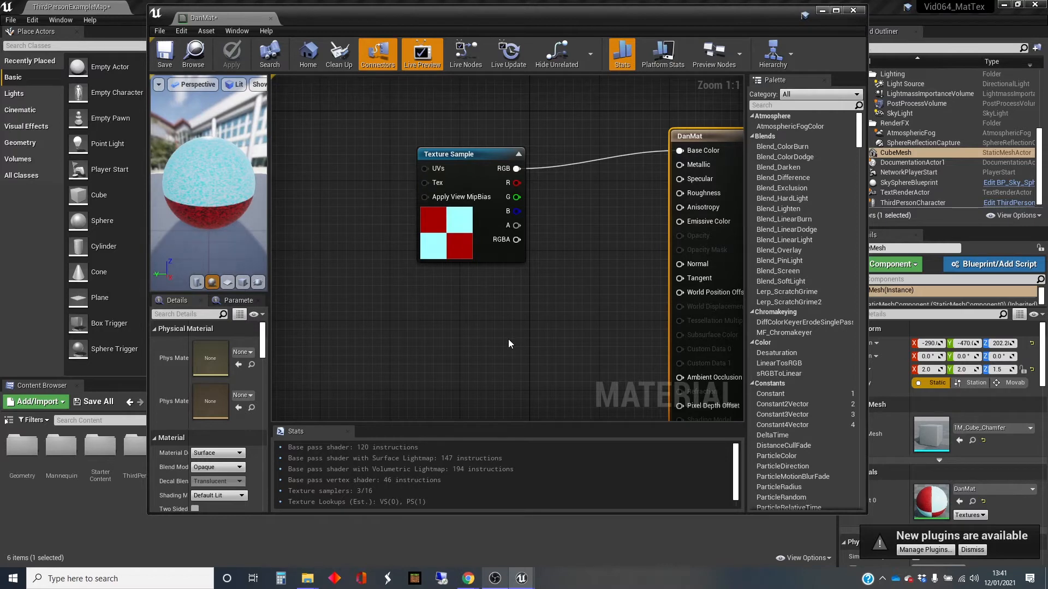
pyautogui.moveTo(481, 322); pyautogui.dragTo(558, 346, button='right')
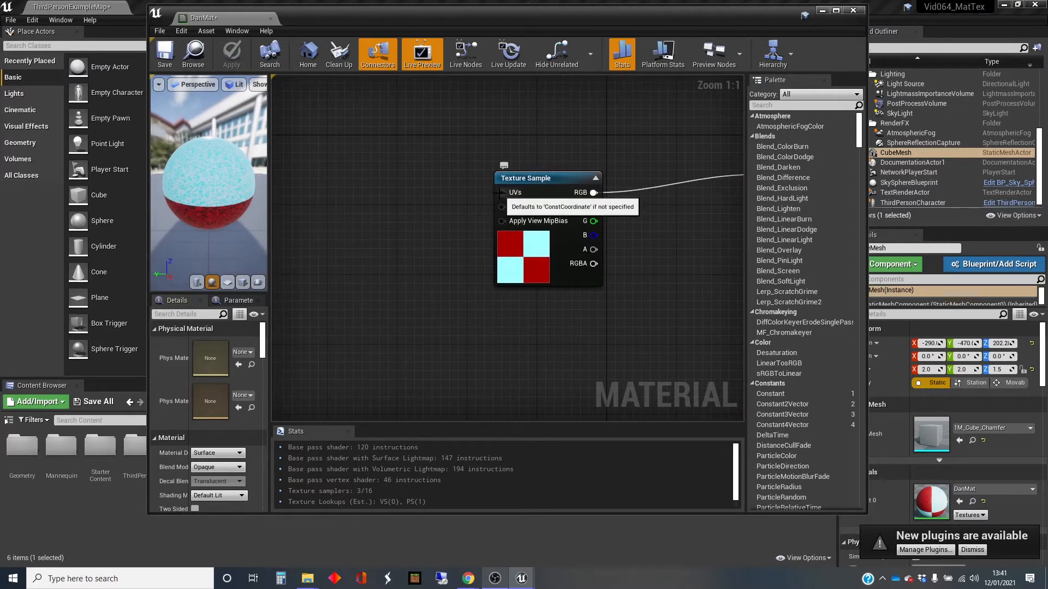
pyautogui.moveTo(499, 193); pyautogui.dragTo(335, 226)
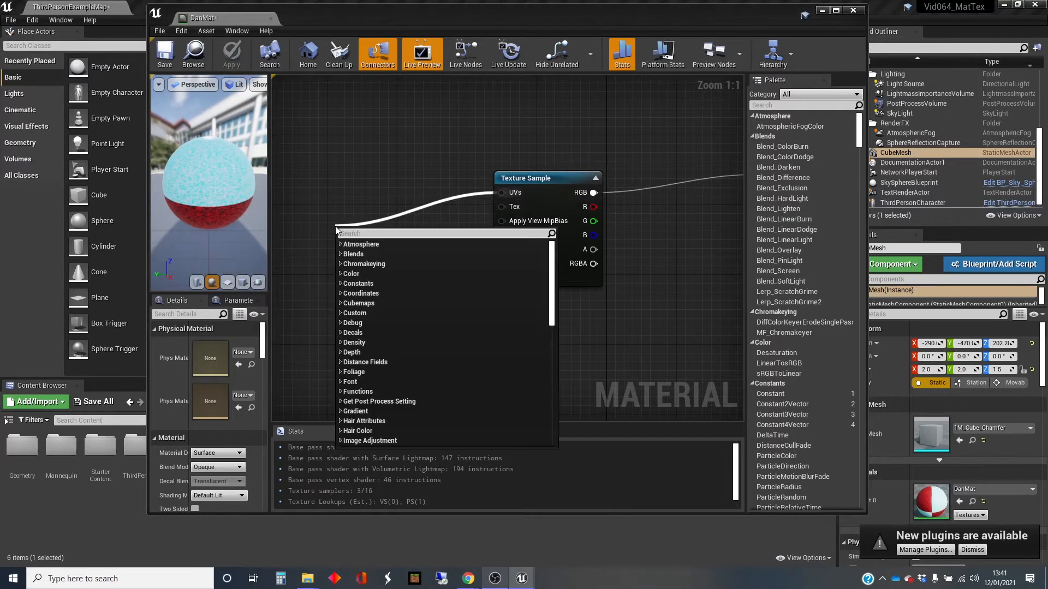
pyautogui.write('texture')
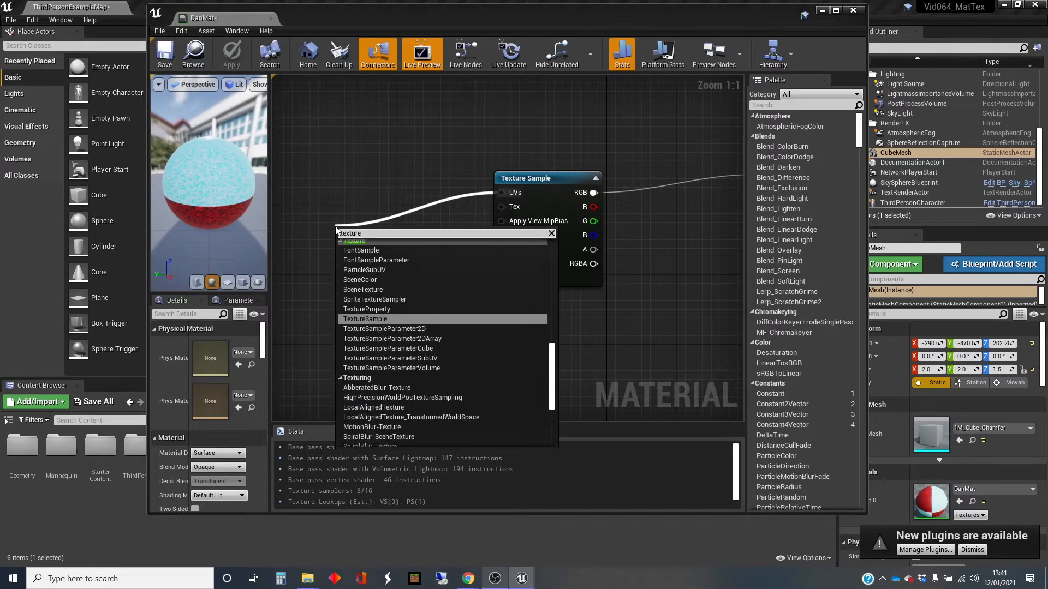
pyautogui.write('c')
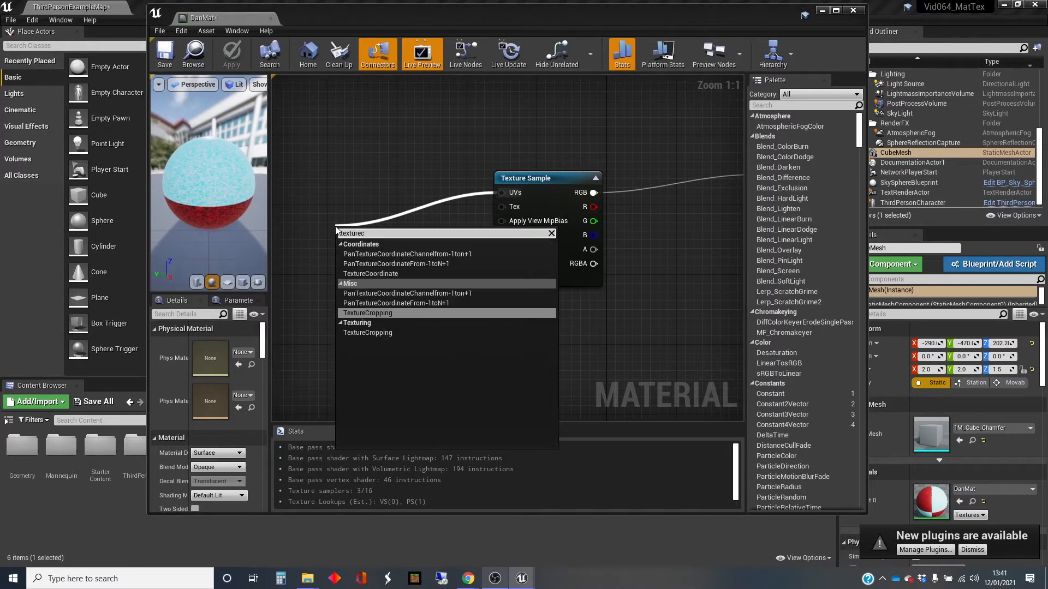
pyautogui.write('oo')
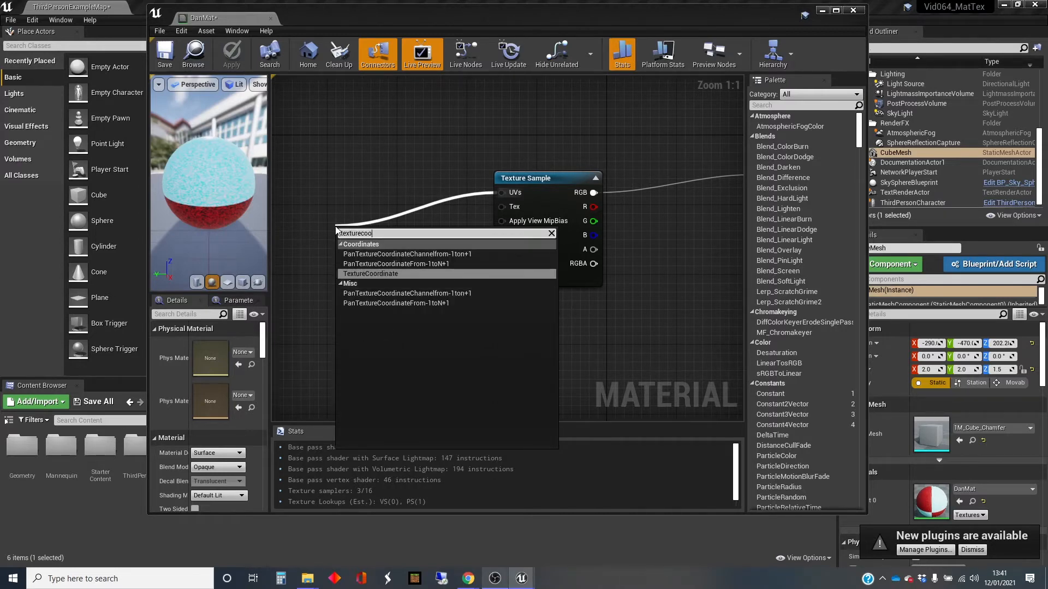
pyautogui.click(395, 273)
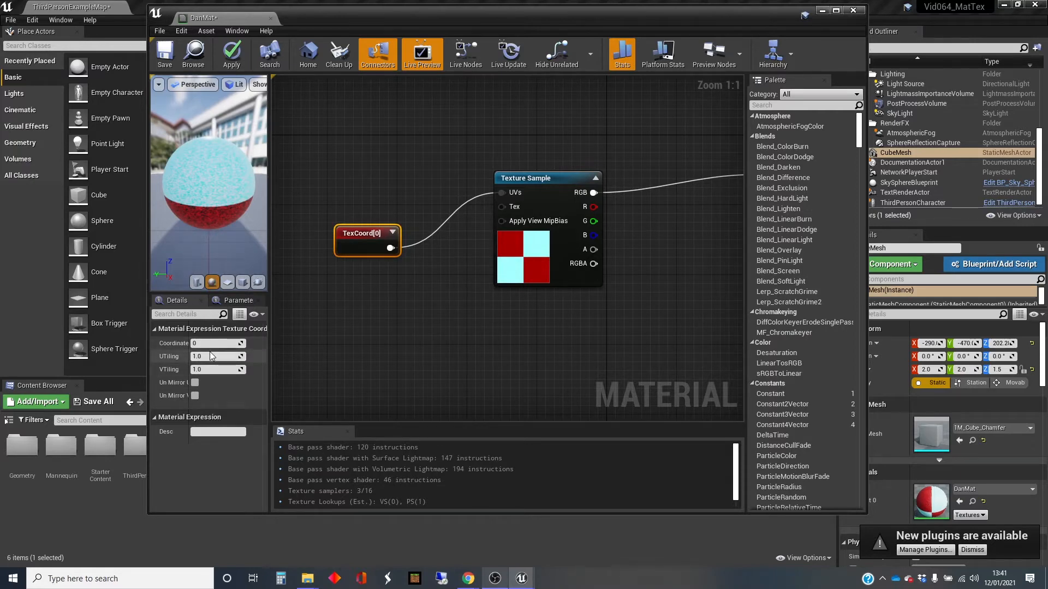
# Step: Set the texture coordinate's UTiling to 3 and preview the material on the sphere and on a cylinder
pyautogui.click(212, 357)
pyautogui.write('3')
pyautogui.press('Return')
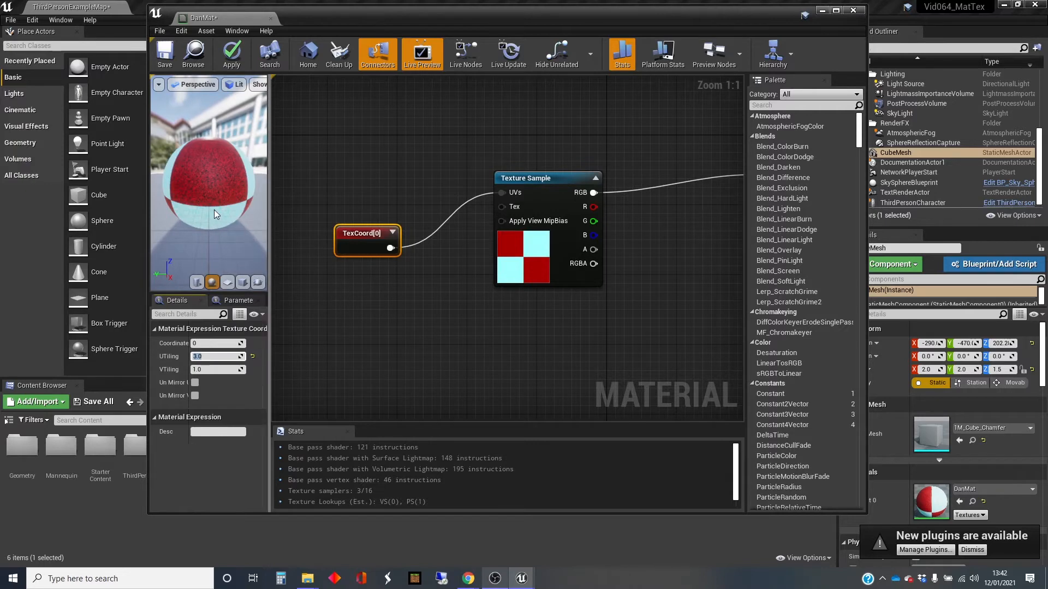
pyautogui.moveTo(214, 210); pyautogui.dragTo(249, 178)
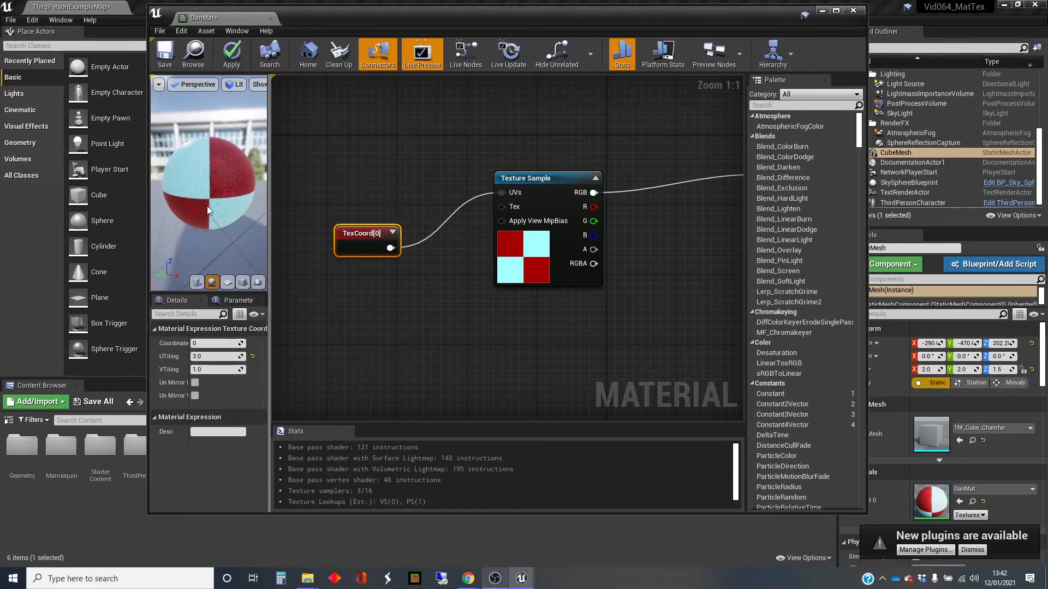
pyautogui.click(196, 282)
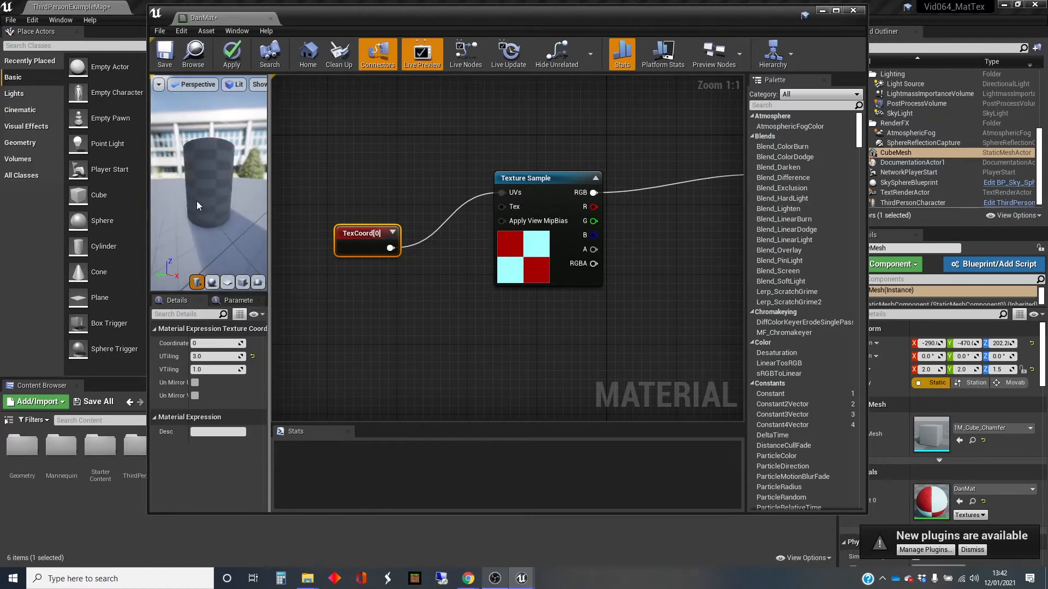
pyautogui.moveTo(208, 215)
pyautogui.mouseDown()
pyautogui.moveTo(228, 190)
pyautogui.moveTo(237, 218)
pyautogui.moveTo(211, 209)
pyautogui.mouseUp()
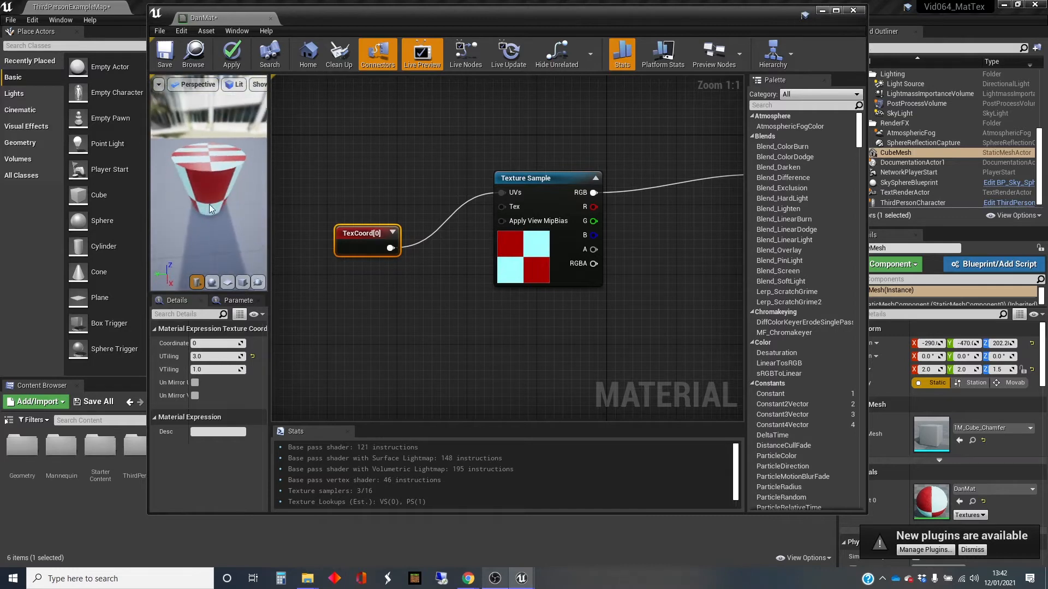
# Step: Apply the UTiling change to DanMat and inspect the texture on the cube in the level
pyautogui.click(229, 56)
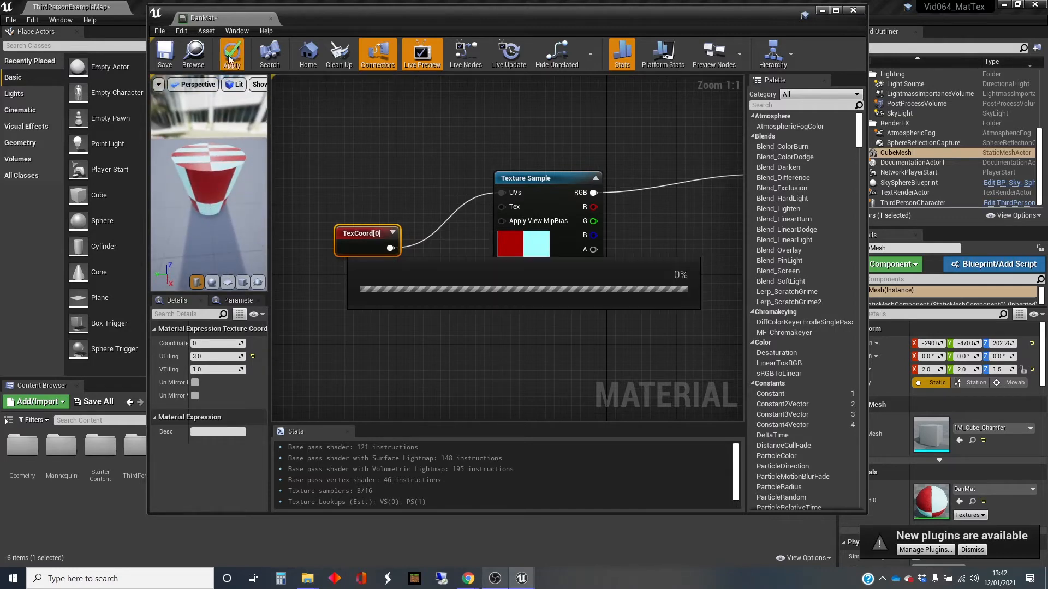
pyautogui.click(822, 11)
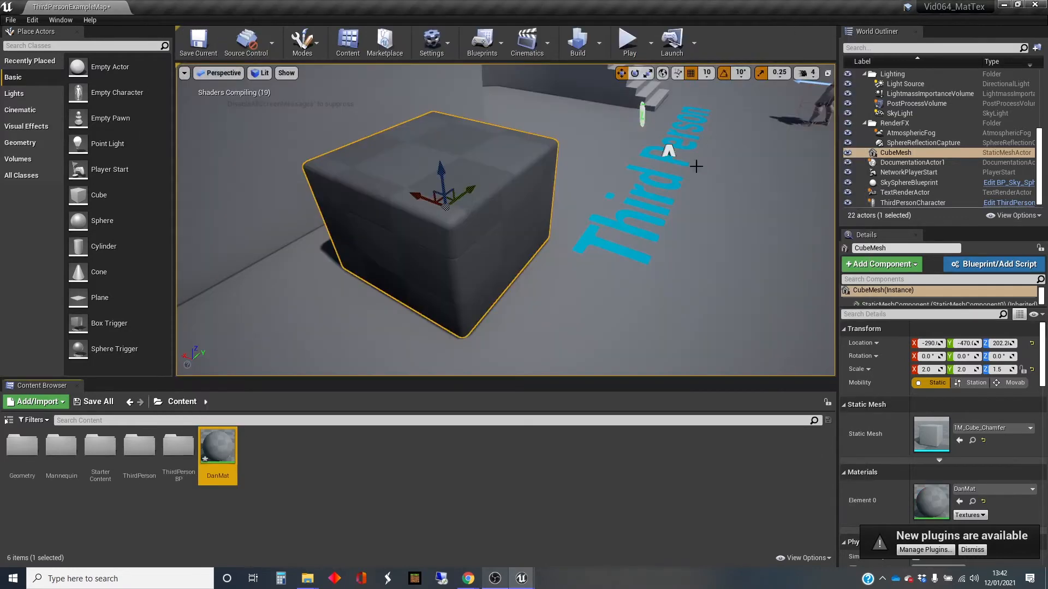
pyautogui.moveTo(505, 220); pyautogui.dragTo(431, 207, button='right')
pyautogui.moveTo(505, 220); pyautogui.dragTo(571, 276, button='right')
pyautogui.press('w')
pyautogui.press('a')
pyautogui.press('s')
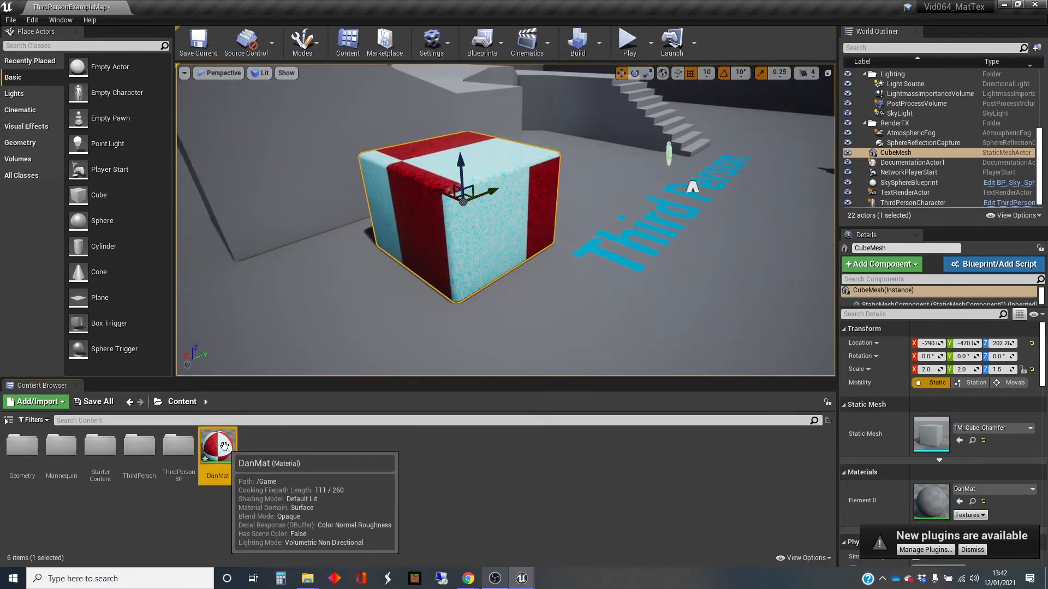
# Step: Reopen DanMat, set the texture coordinate's UTiling and VTiling to 10, and apply the change
pyautogui.doubleClick(225, 447)
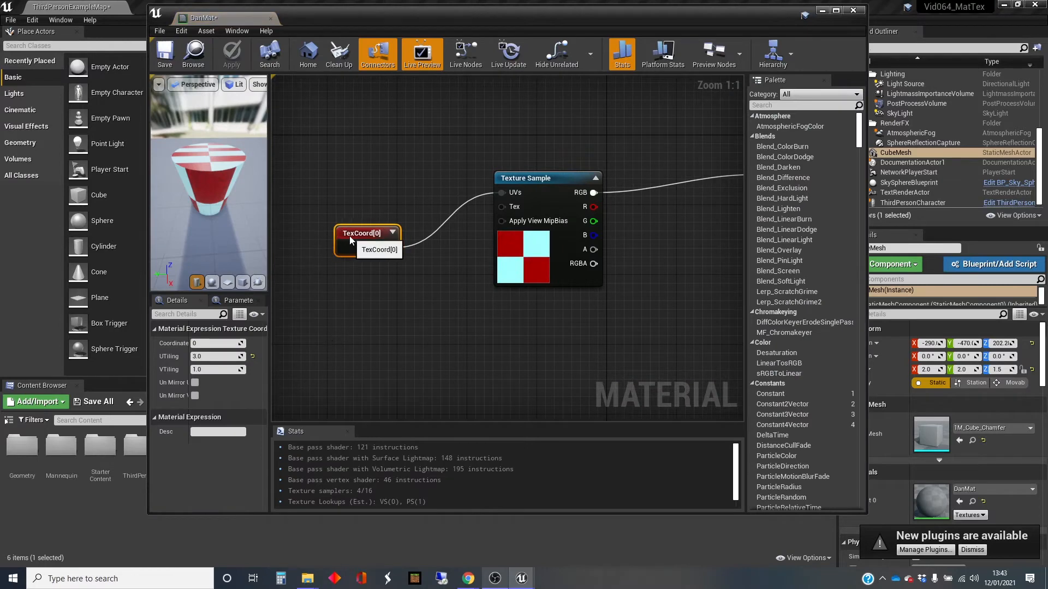
pyautogui.click(221, 358)
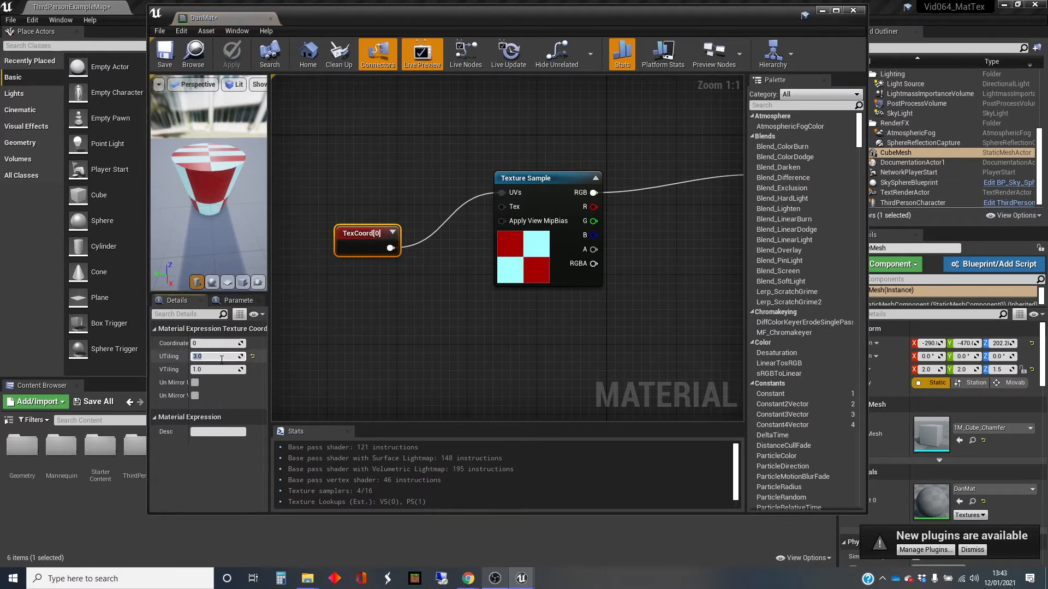
pyautogui.write('10')
pyautogui.click(213, 370)
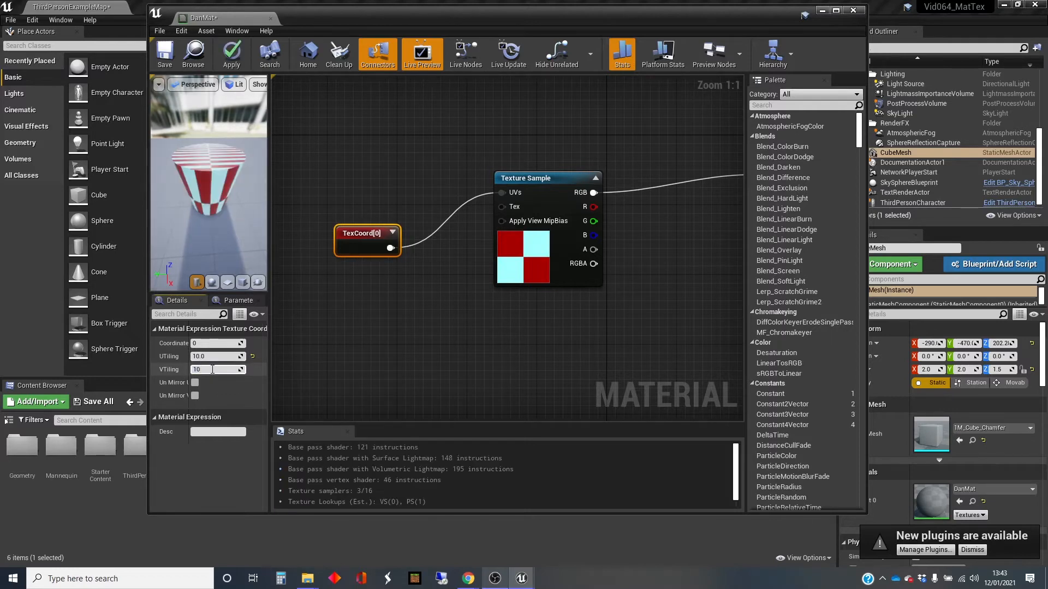
pyautogui.press('Return')
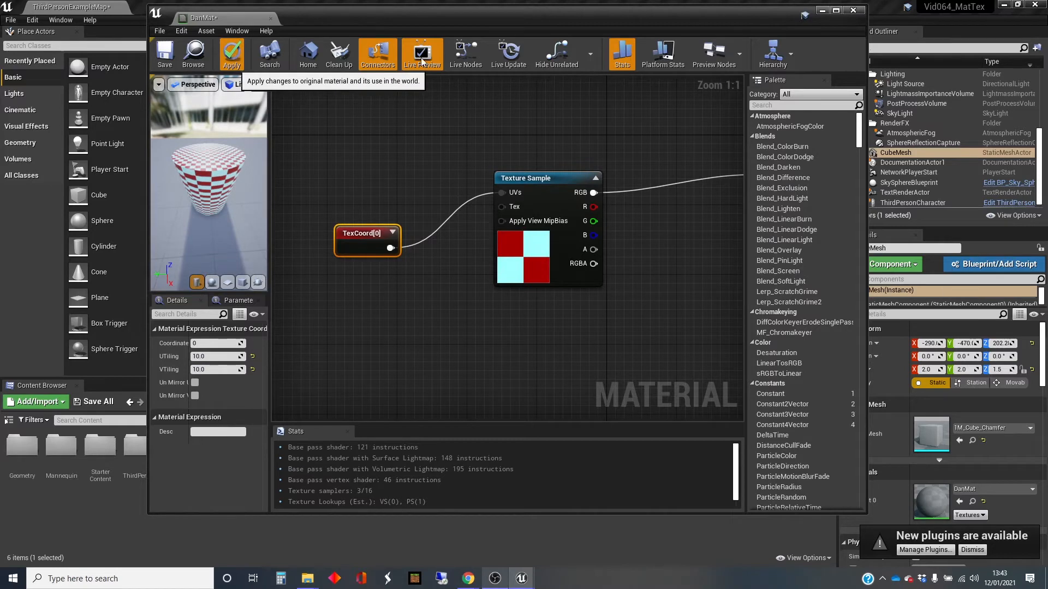
# Step: Return to the level and examine the retiled checker pattern on the cube from several angles
pyautogui.click(822, 10)
pyautogui.moveTo(535, 279); pyautogui.dragTo(463, 289, button='right')
pyautogui.press('d')
pyautogui.press('w')
pyautogui.press('s')
pyautogui.press('a')
pyautogui.press('d')
pyautogui.press('a')
pyautogui.press('s')
pyautogui.press('w')
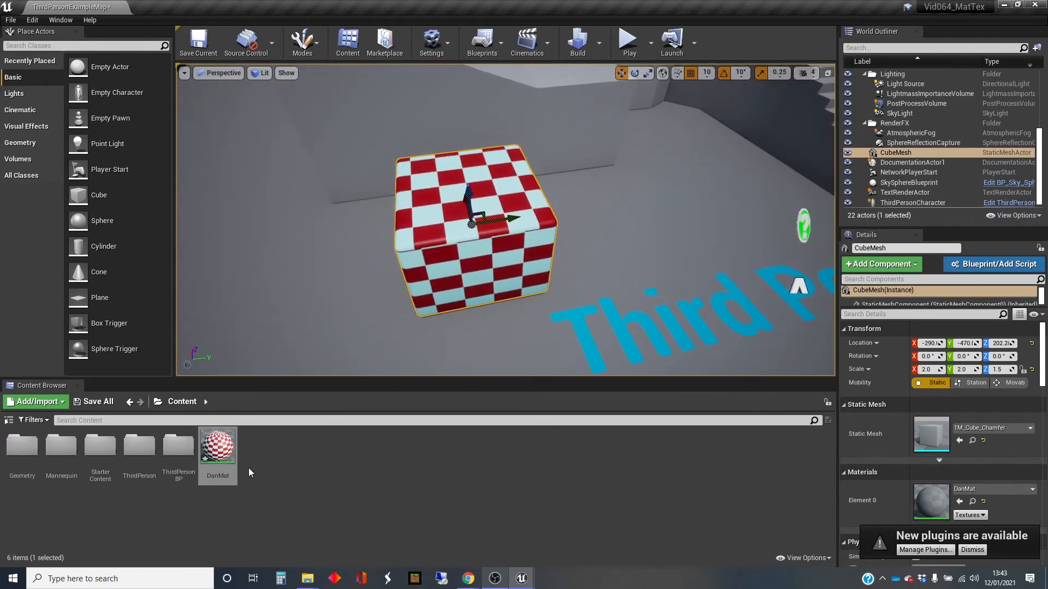
# Step: Reopen DanMat, shift the texture coordinate node away from the Texture Sample, and feed it into a new Add node's A input
pyautogui.doubleClick(220, 447)
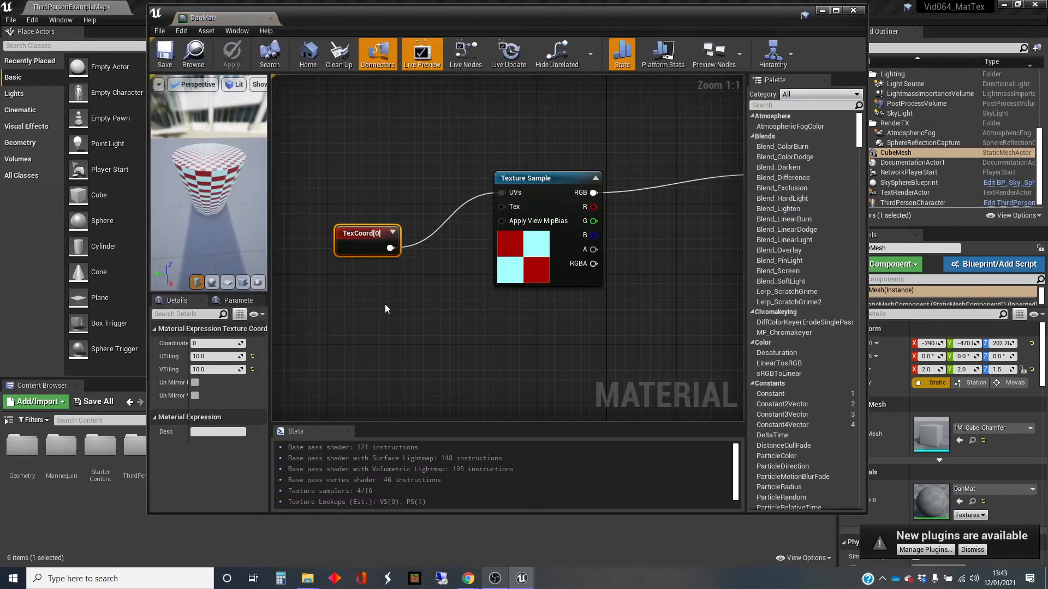
pyautogui.moveTo(375, 236)
pyautogui.mouseDown()
pyautogui.moveTo(315, 189)
pyautogui.moveTo(376, 224)
pyautogui.mouseUp()
pyautogui.write('+')
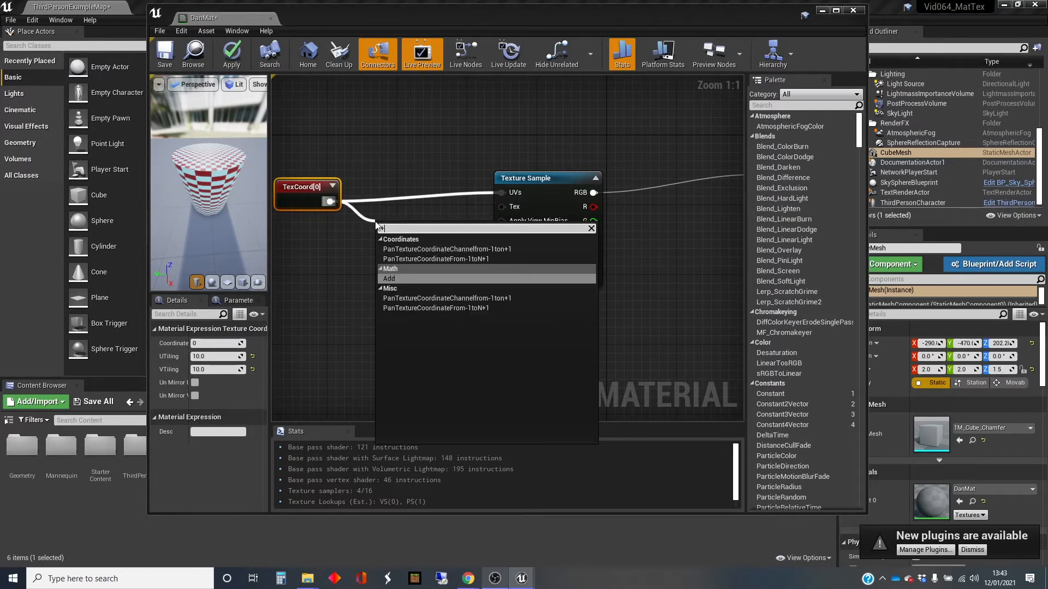
pyautogui.press('Return')
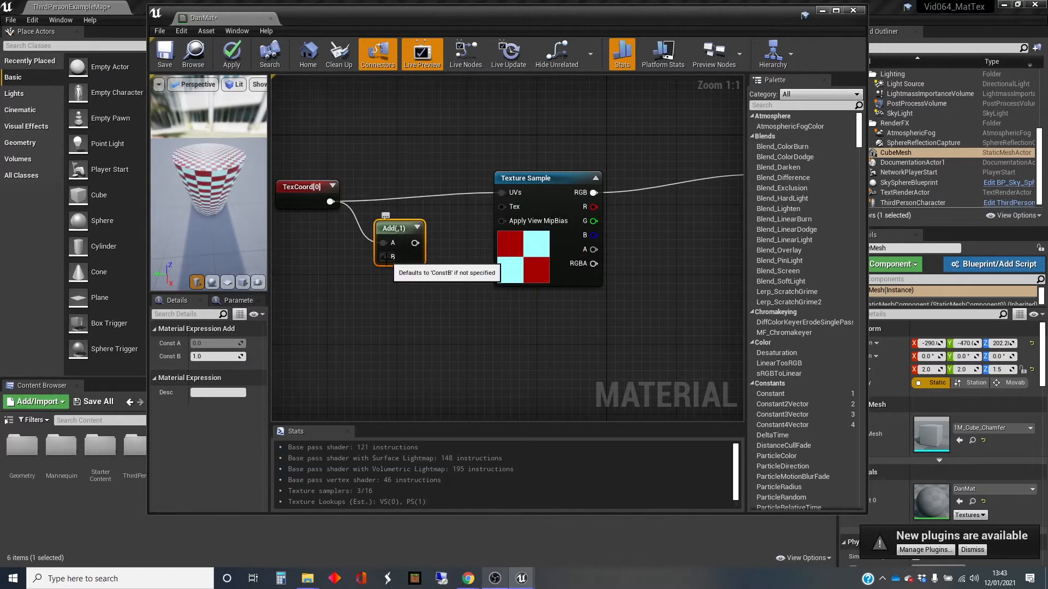
# Step: Feed a Constant of 0.1 into the Add node's B input and connect the sum to the Texture Sample's UVs
pyautogui.moveTo(384, 257); pyautogui.dragTo(326, 267)
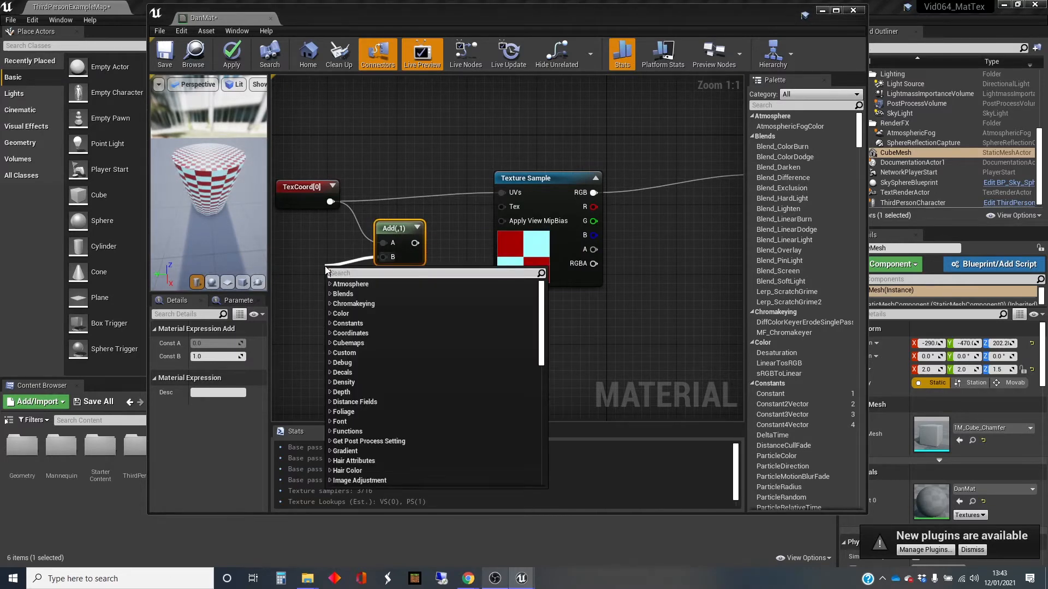
pyautogui.write('10')
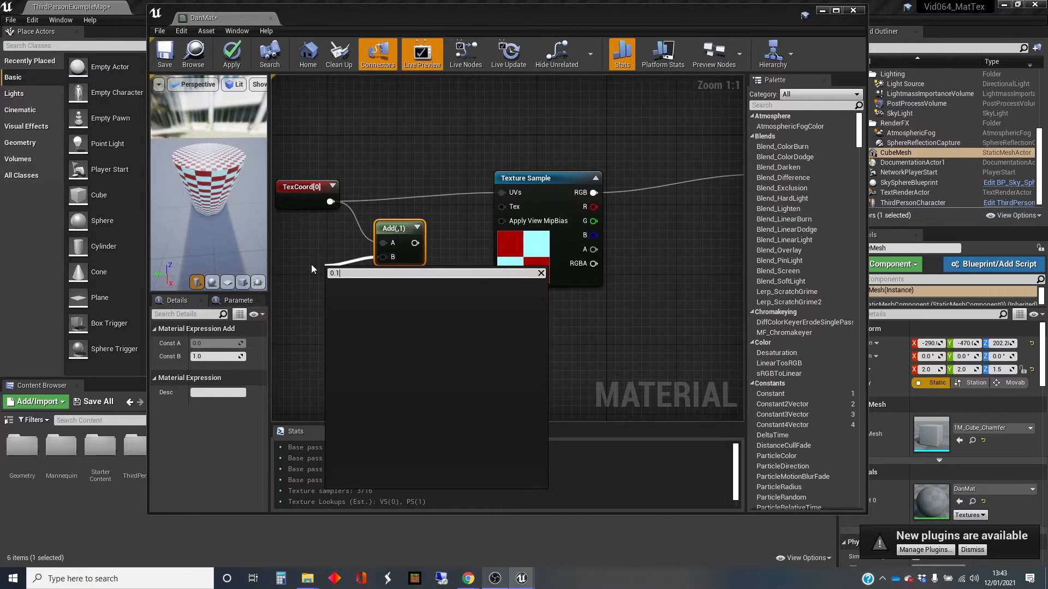
pyautogui.press('BackSpace')
pyautogui.press('BackSpace')
pyautogui.press('BackSpace')
pyautogui.write('constant')
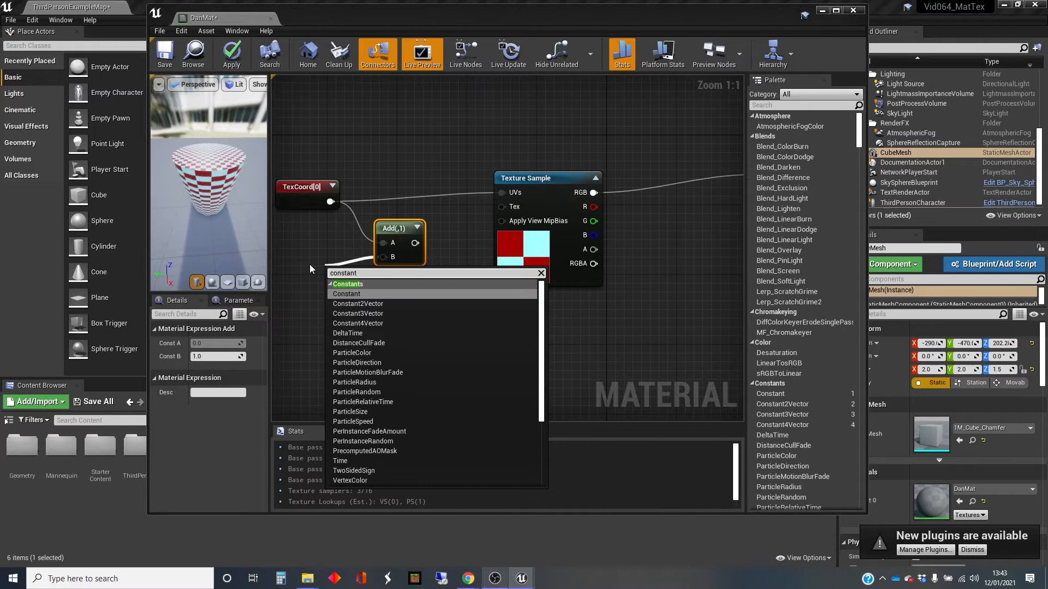
pyautogui.press('Return')
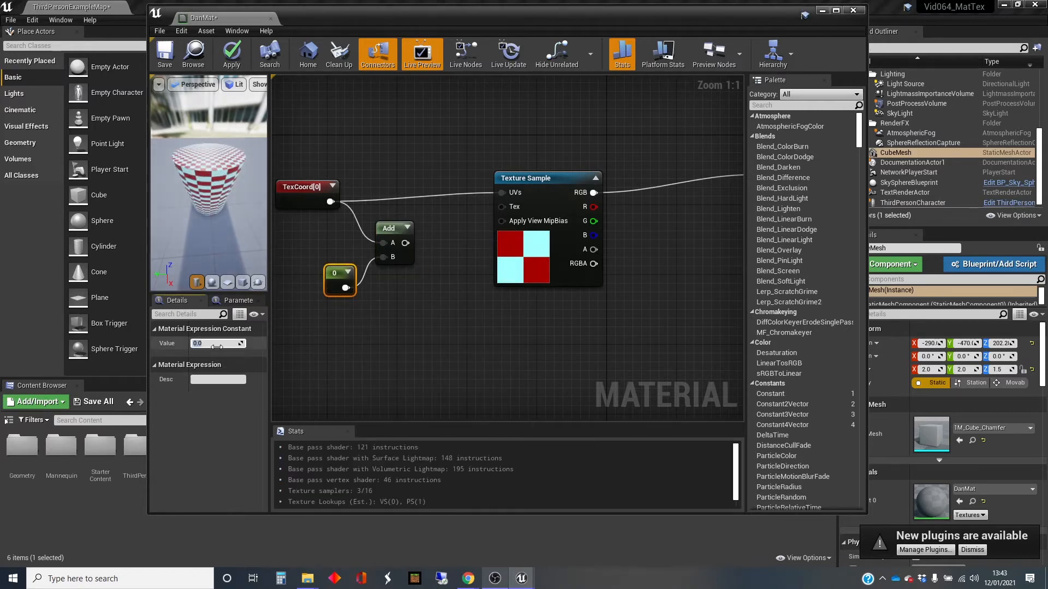
pyautogui.press('Return')
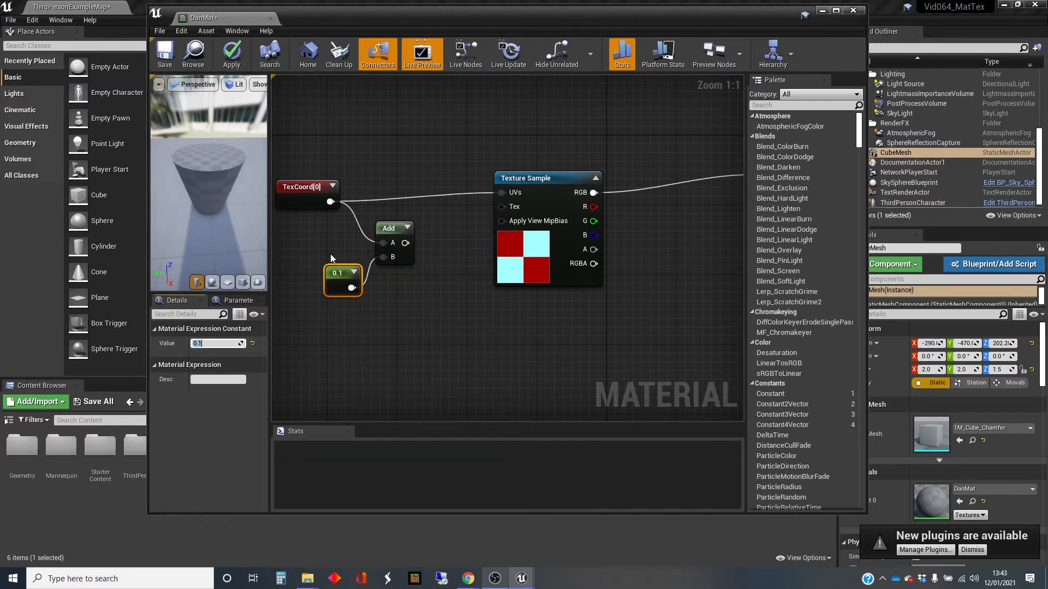
pyautogui.moveTo(406, 243); pyautogui.dragTo(502, 192)
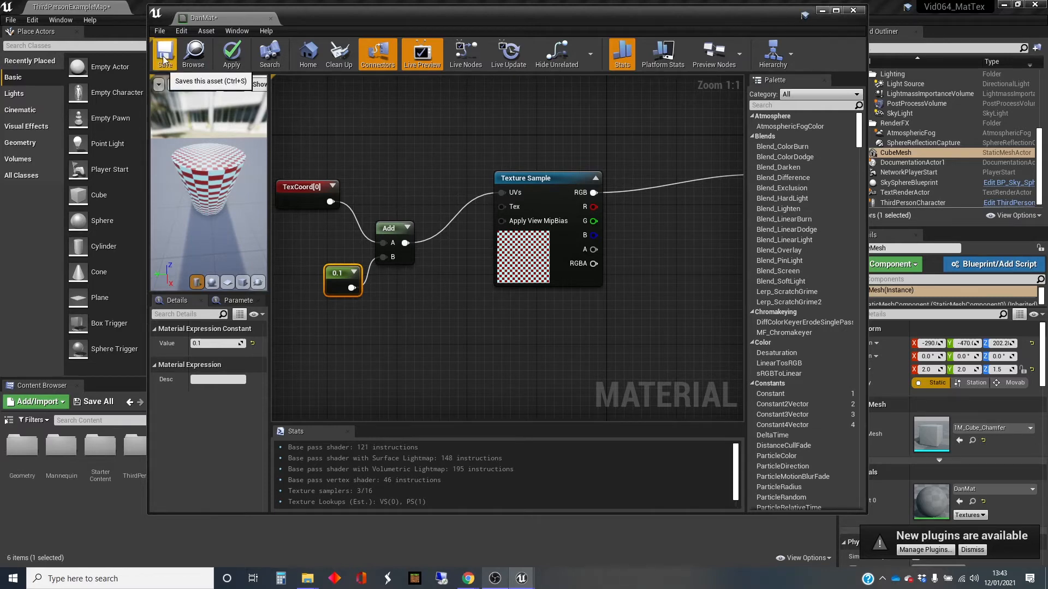
# Step: Apply the UV offset to DanMat and inspect the shifted checker pattern on the cube in the level
pyautogui.click(232, 55)
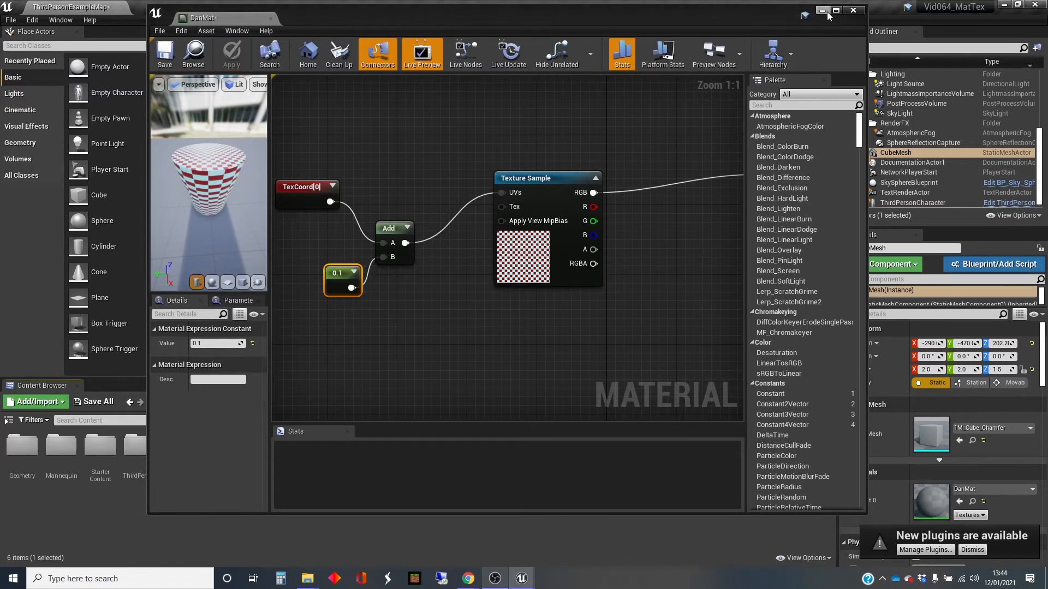
pyautogui.click(824, 10)
pyautogui.moveTo(561, 219); pyautogui.dragTo(404, 216, button='right')
pyautogui.press('d')
pyautogui.press('d')
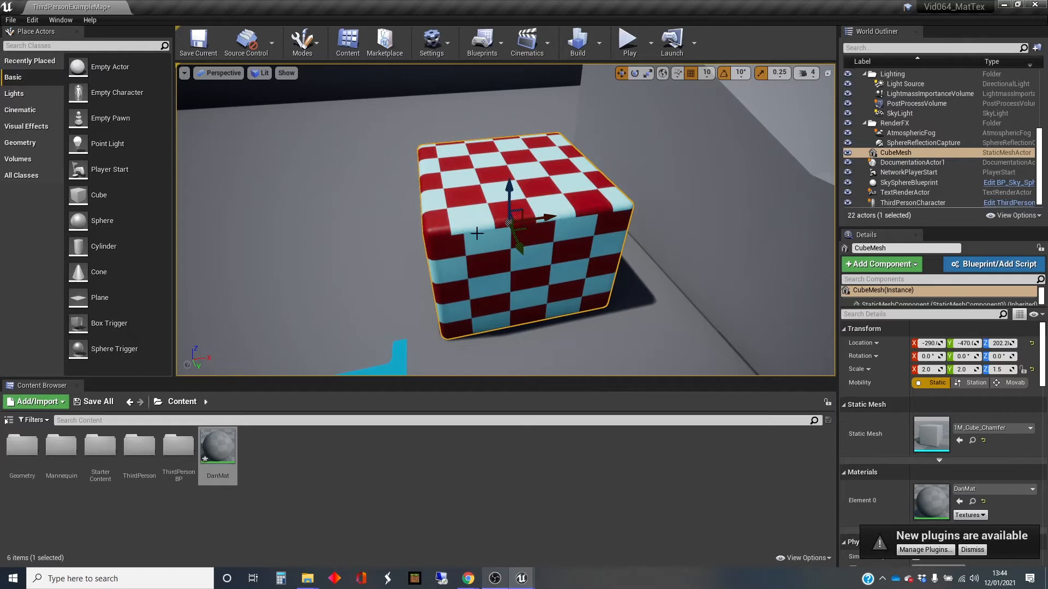
# Step: Apply the DanMat material to the third-person character standing in the level
pyautogui.press('a')
pyautogui.moveTo(478, 235); pyautogui.dragTo(639, 236, button='right')
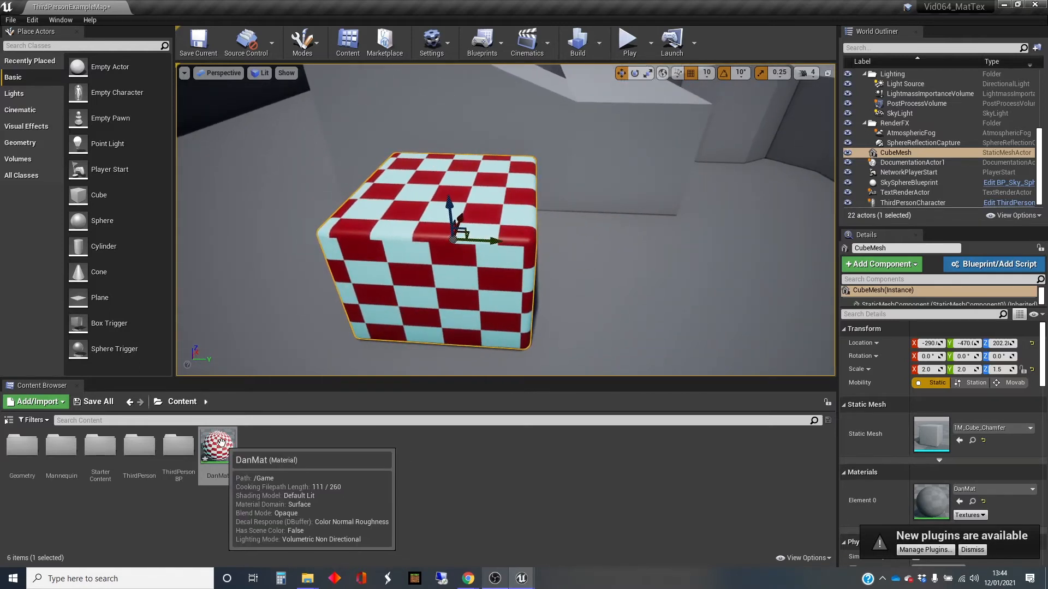
pyautogui.moveTo(535, 282); pyautogui.dragTo(658, 274, button='right')
pyautogui.press('w')
pyautogui.press('d')
pyautogui.moveTo(207, 453); pyautogui.dragTo(555, 199)
pyautogui.moveTo(408, 272); pyautogui.dragTo(349, 260, button='right')
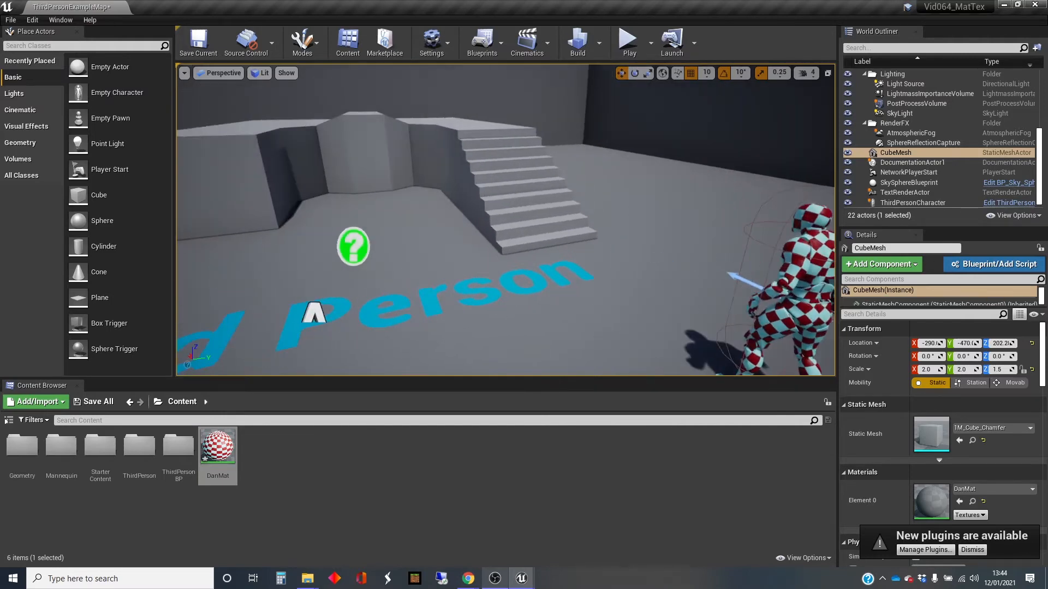
# Step: Reopen DanMat, widen the node's property area, and set the texture coordinate node's Coordinate Index to 1
pyautogui.doubleClick(217, 446)
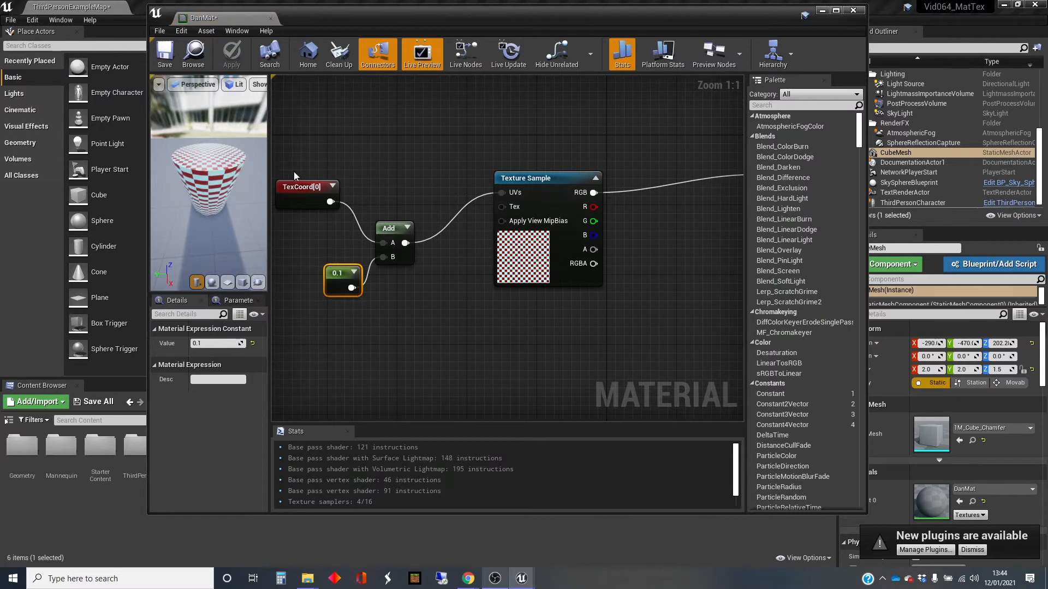
pyautogui.click(294, 188)
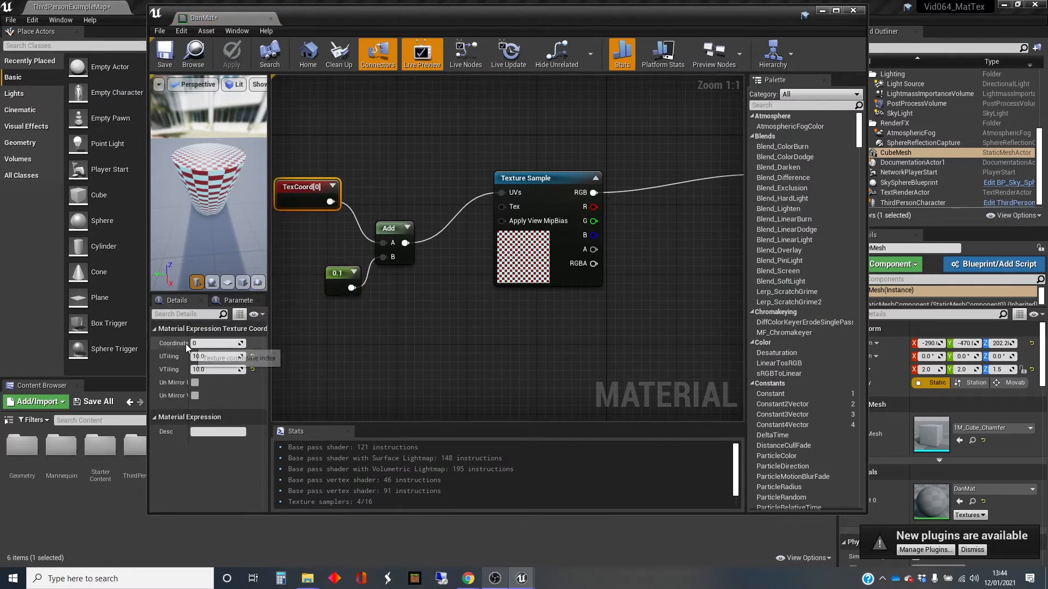
pyautogui.moveTo(187, 344); pyautogui.dragTo(208, 344)
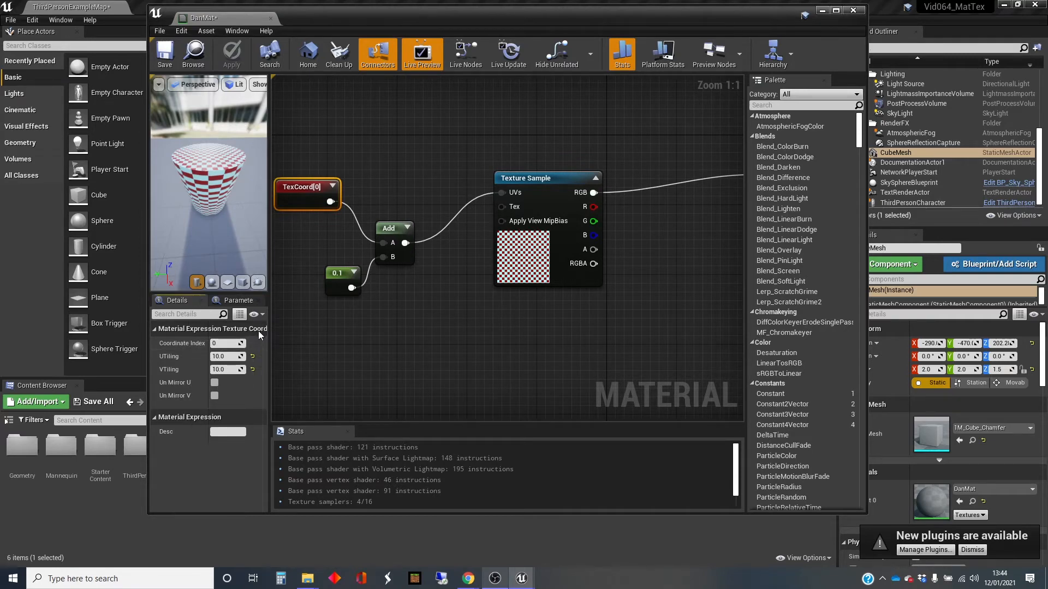
pyautogui.moveTo(270, 327); pyautogui.dragTo(298, 328)
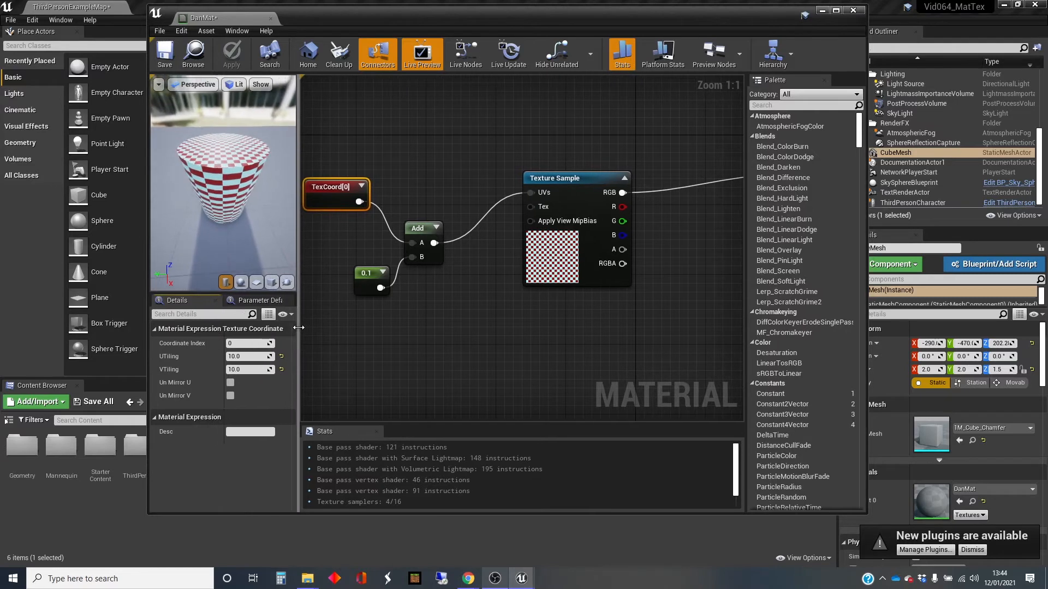
pyautogui.click(249, 343)
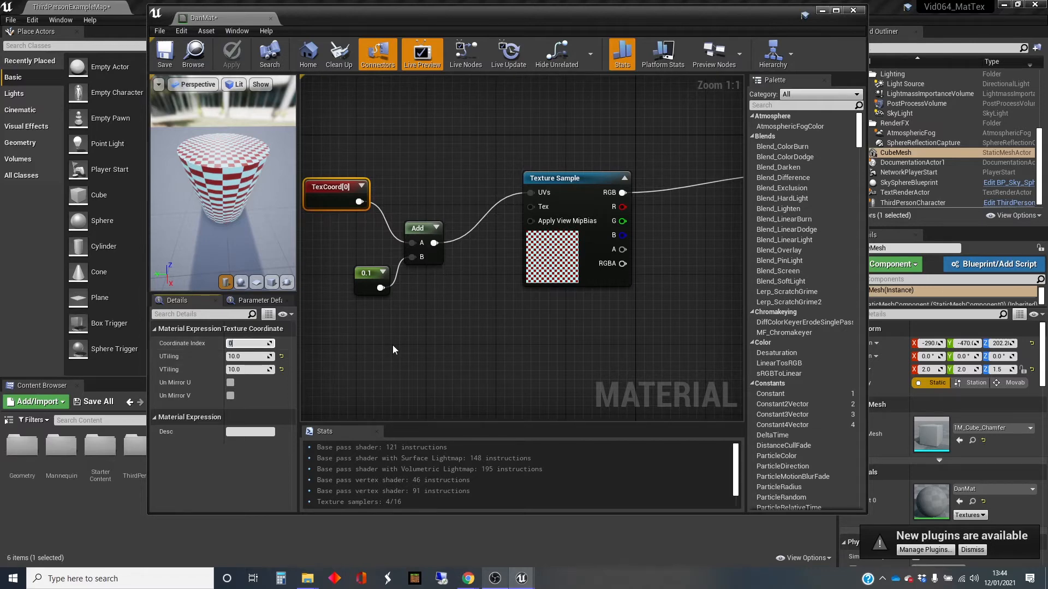
pyautogui.write('1')
pyautogui.press('Return')
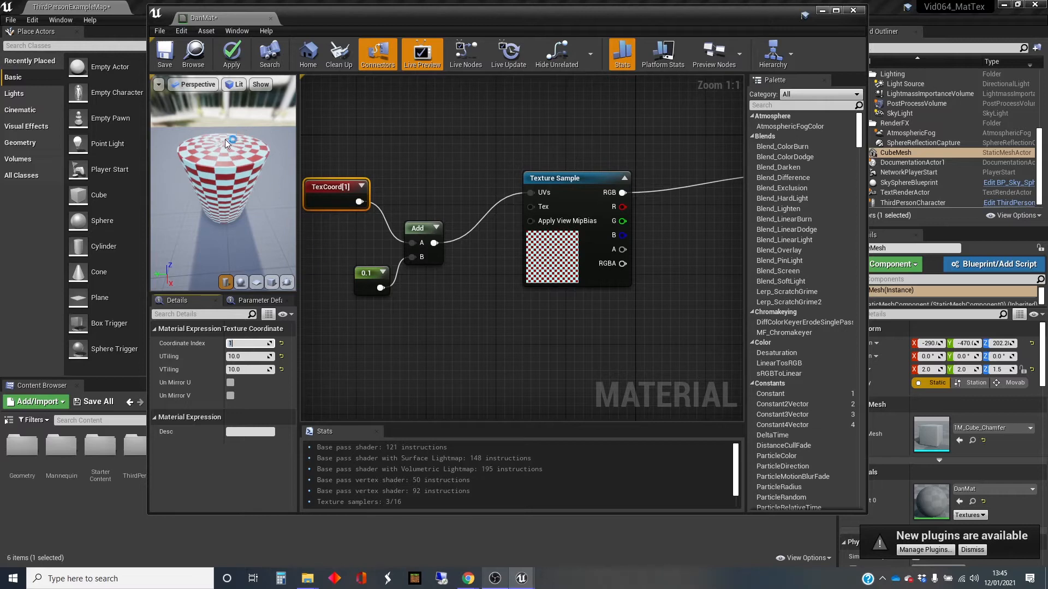
# Step: Check the checker pattern on the top of the preview cylinder and apply the changed coordinate index to DanMat
pyautogui.moveTo(212, 169)
pyautogui.mouseDown()
pyautogui.moveTo(211, 136)
pyautogui.moveTo(214, 165)
pyautogui.mouseUp()
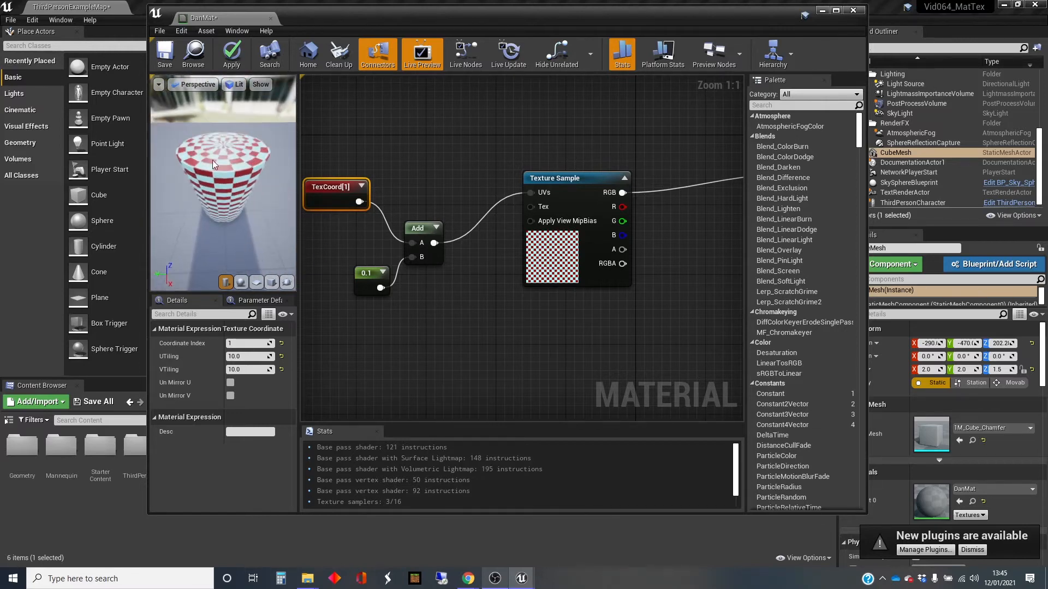
pyautogui.moveTo(253, 197); pyautogui.dragTo(228, 165)
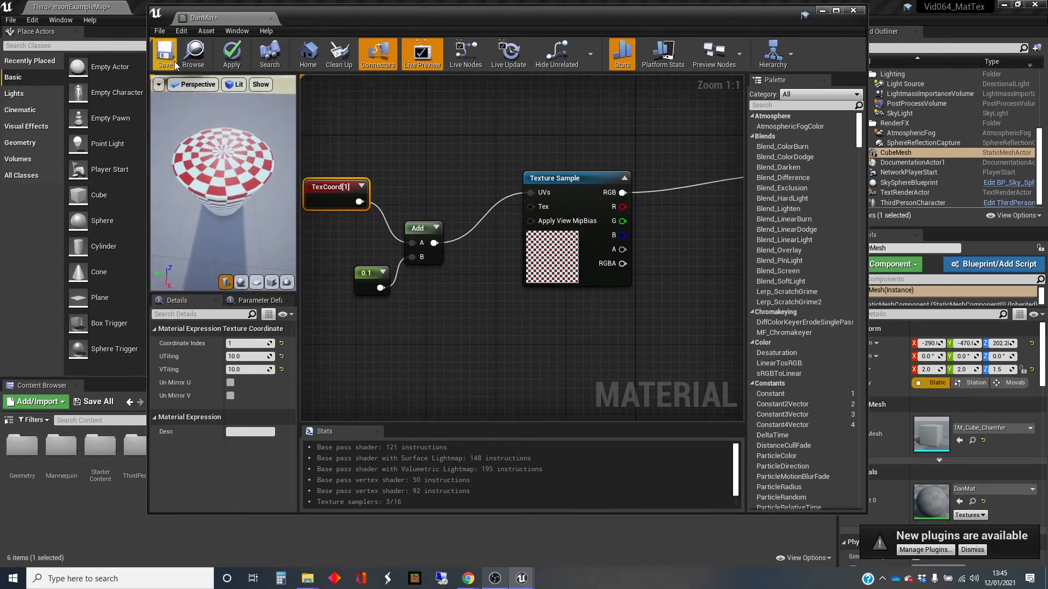
pyautogui.click(232, 53)
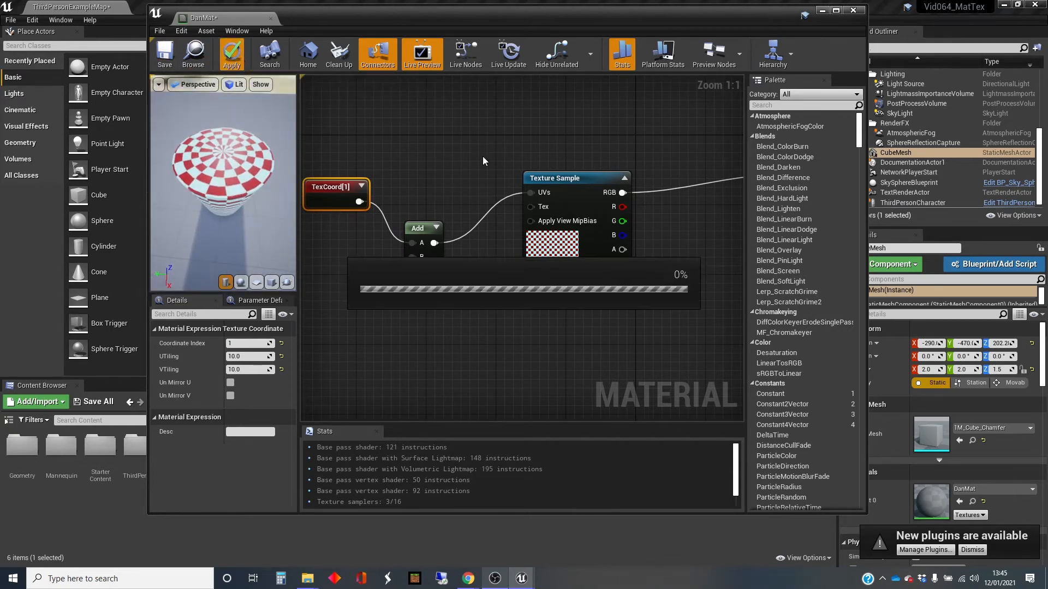
# Step: Return to the level, focus on the cube, and compare the checker scale on its top and sides
pyautogui.click(823, 11)
pyautogui.press('f')
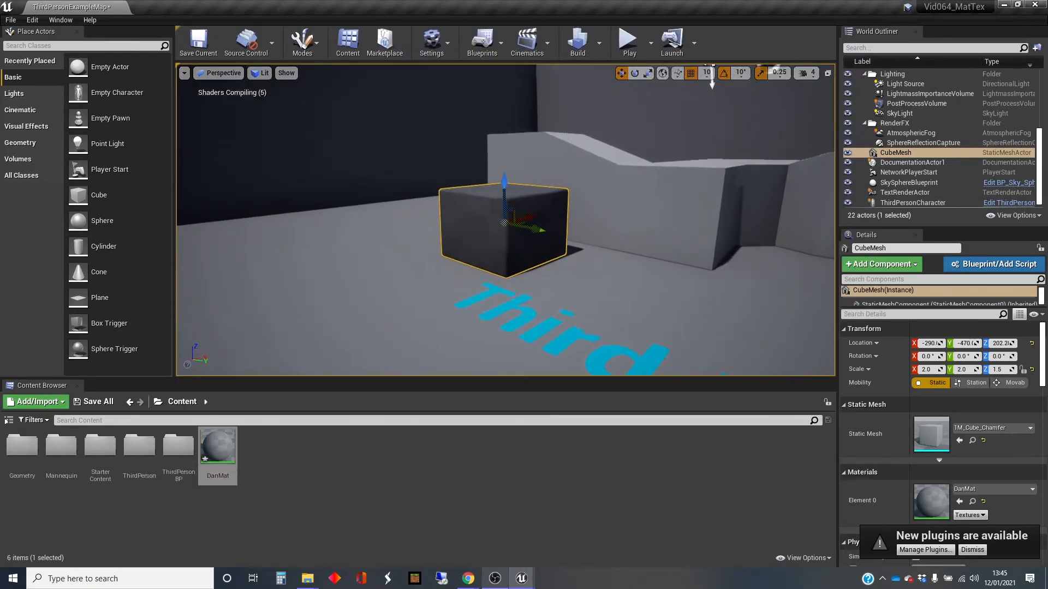
pyautogui.moveTo(506, 220); pyautogui.dragTo(652, 270, button='right')
pyautogui.press('w')
pyautogui.press('w')
pyautogui.press('s')
pyautogui.press('a')
pyautogui.press('w')
pyautogui.press('s')
pyautogui.press('a')
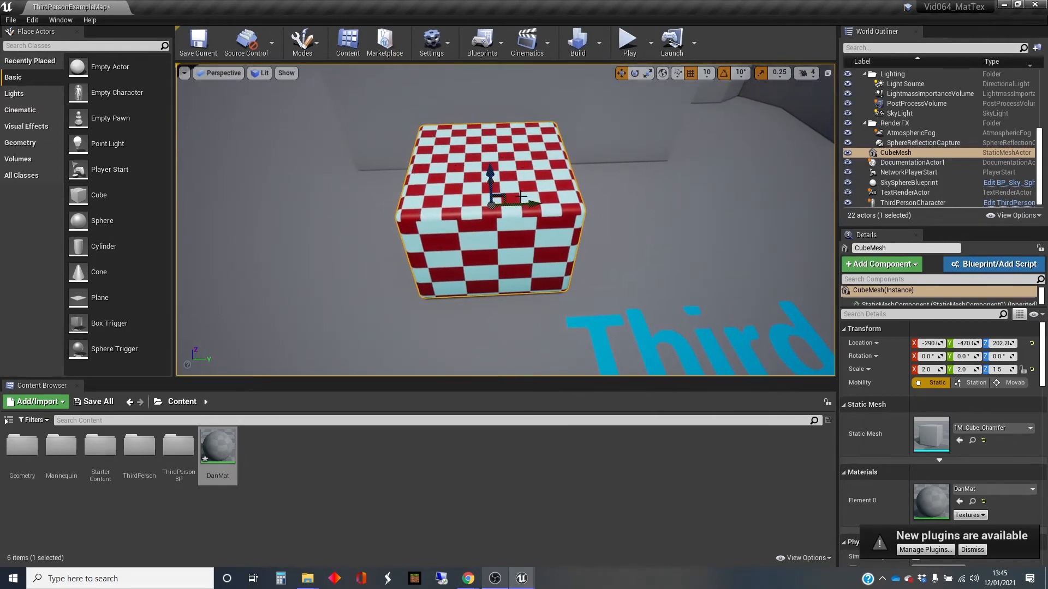
pyautogui.moveTo(520, 251)
pyautogui.mouseDown(button='right')
pyautogui.moveTo(517, 223)
pyautogui.moveTo(518, 252)
pyautogui.mouseUp(button='right')
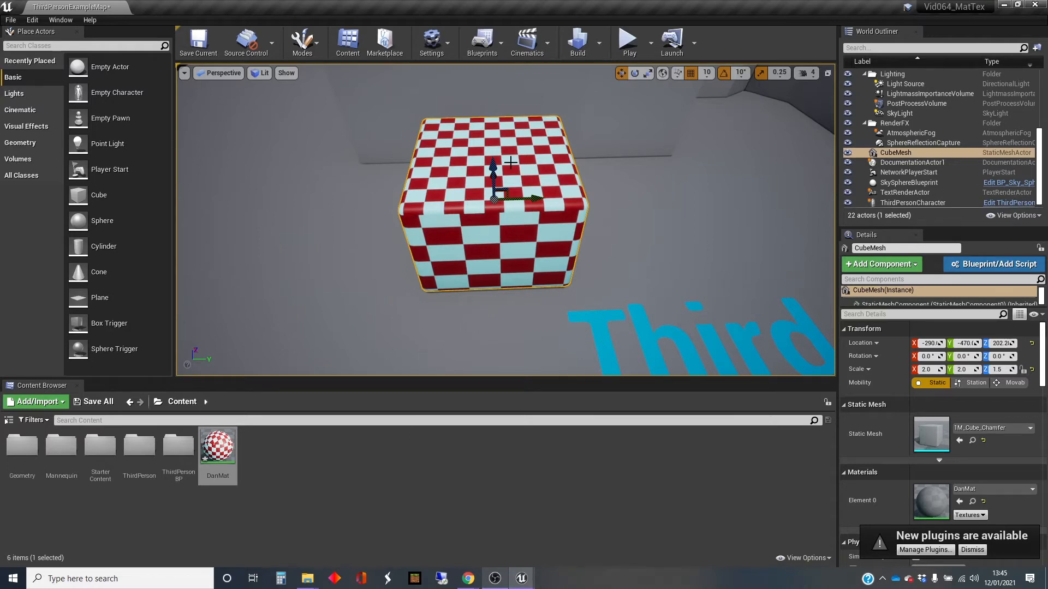
# Step: Open the cube's TM_Cube_Chamfer static mesh, display UV channel 0, and close the mesh editor after viewing the layout
pyautogui.doubleClick(943, 432)
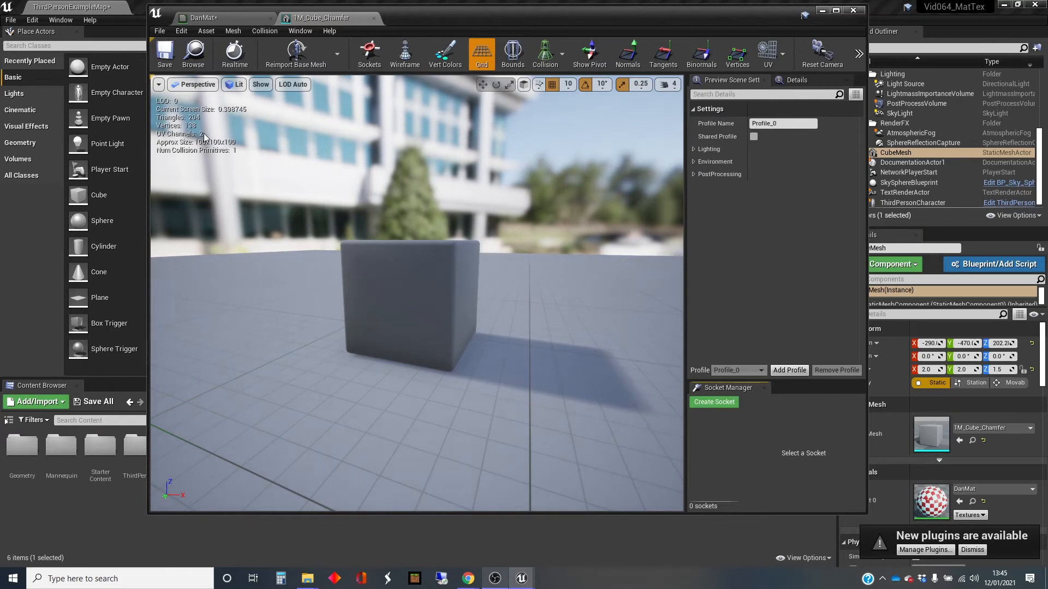
pyautogui.click(780, 57)
pyautogui.click(785, 91)
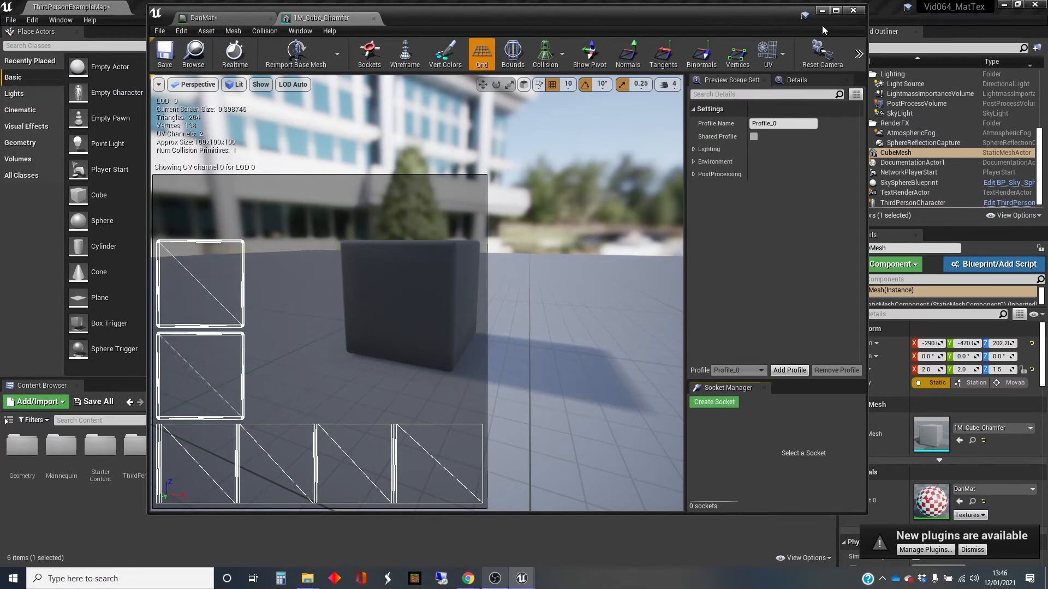
pyautogui.click(854, 11)
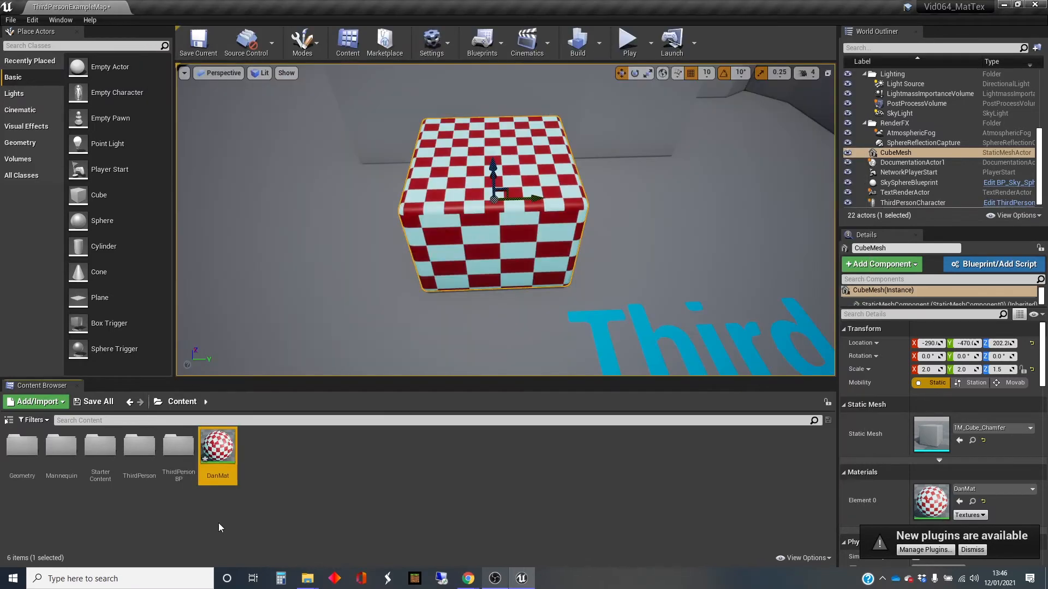
# Step: Reopen DanMat and set the texture coordinate node's Coordinate Index to 2
pyautogui.doubleClick(219, 456)
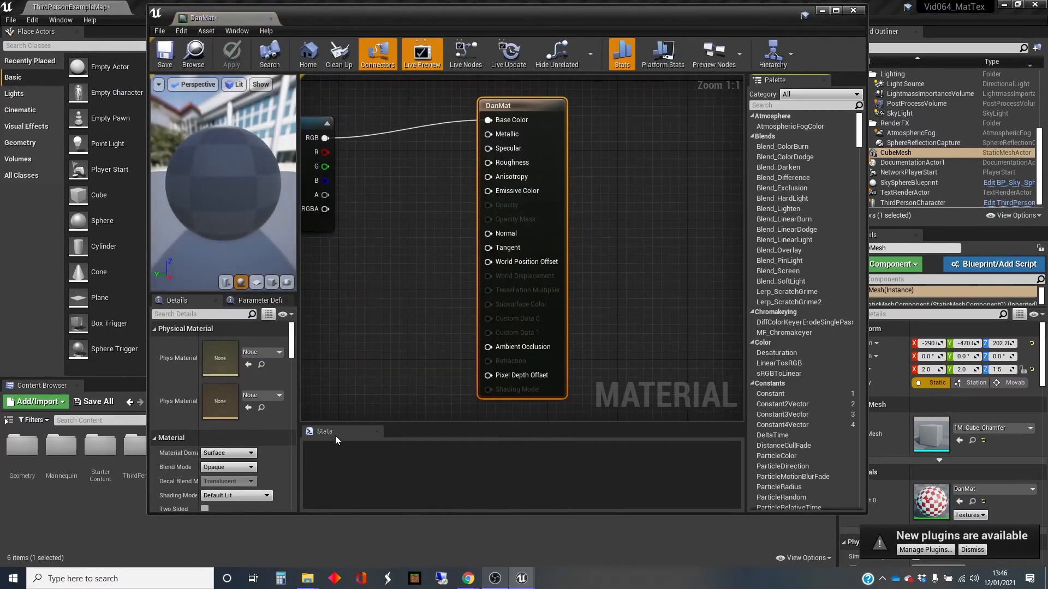
pyautogui.moveTo(374, 212); pyautogui.dragTo(624, 264, button='right')
pyautogui.moveTo(377, 178); pyautogui.dragTo(623, 178, button='right')
pyautogui.click(498, 181)
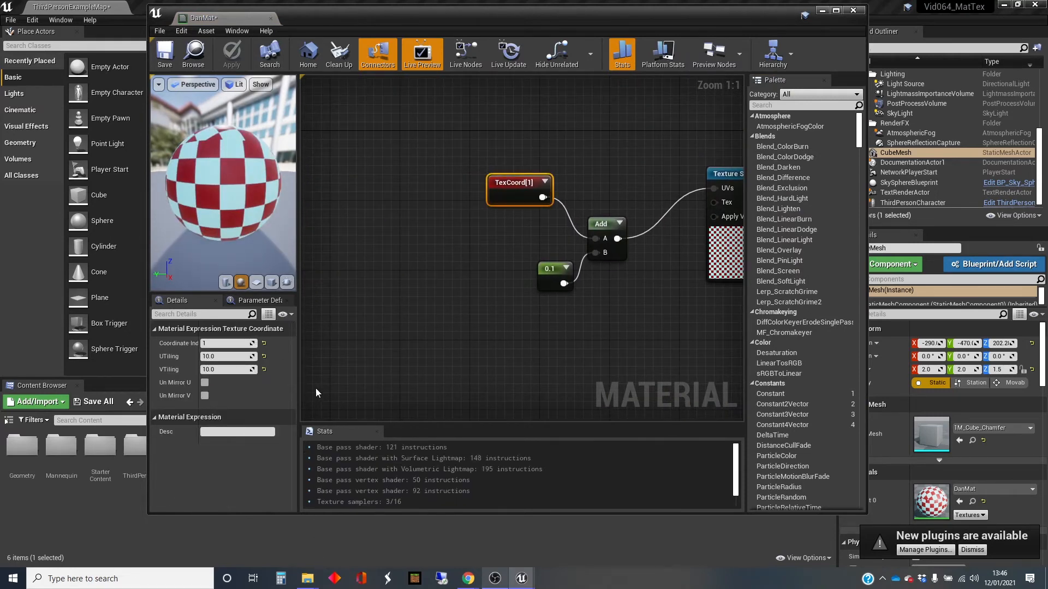
pyautogui.click(216, 344)
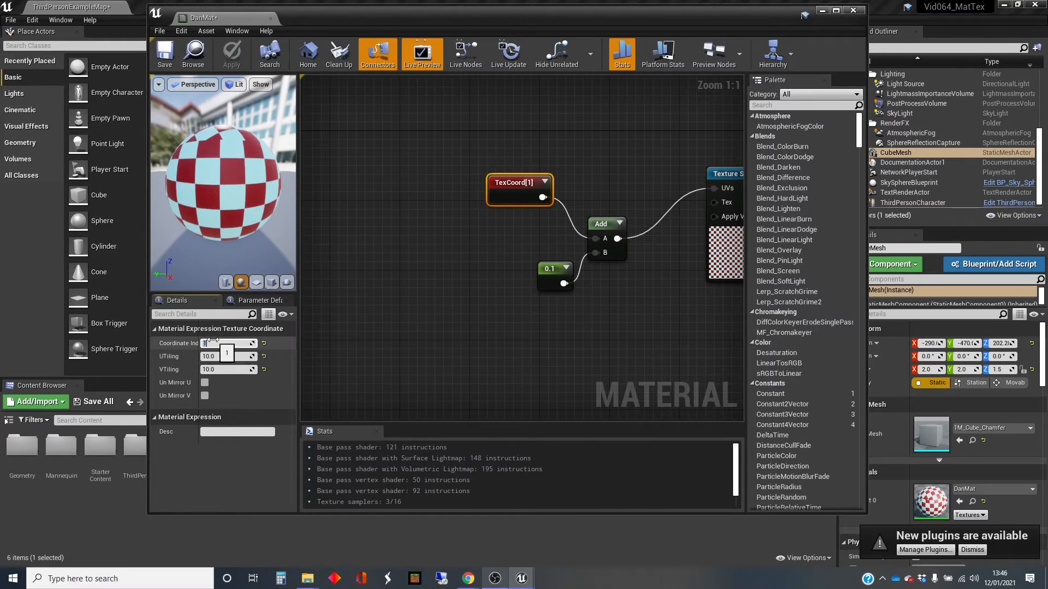
pyautogui.write('2')
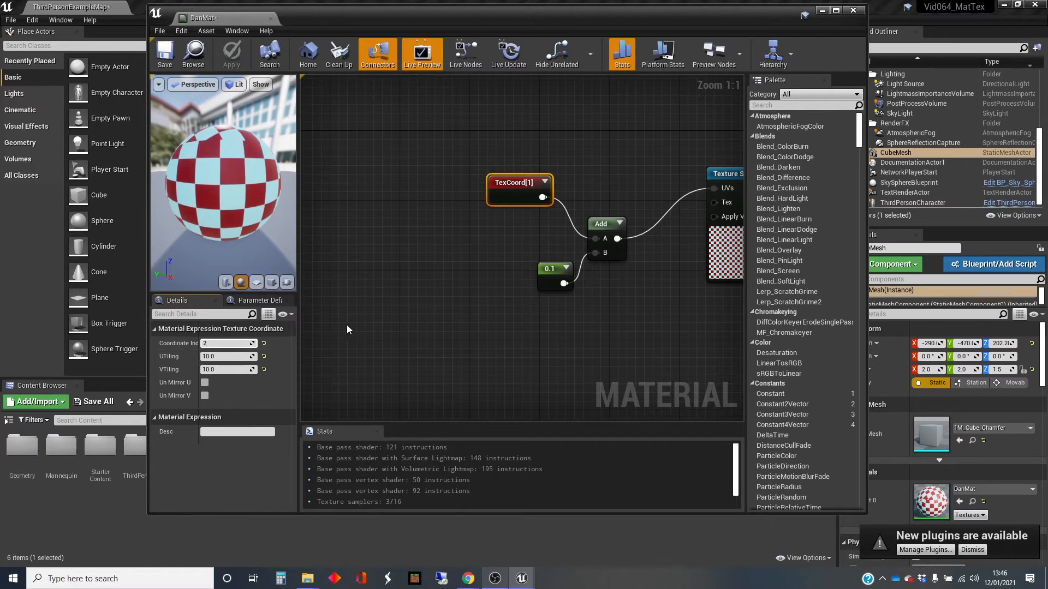
pyautogui.click(344, 325)
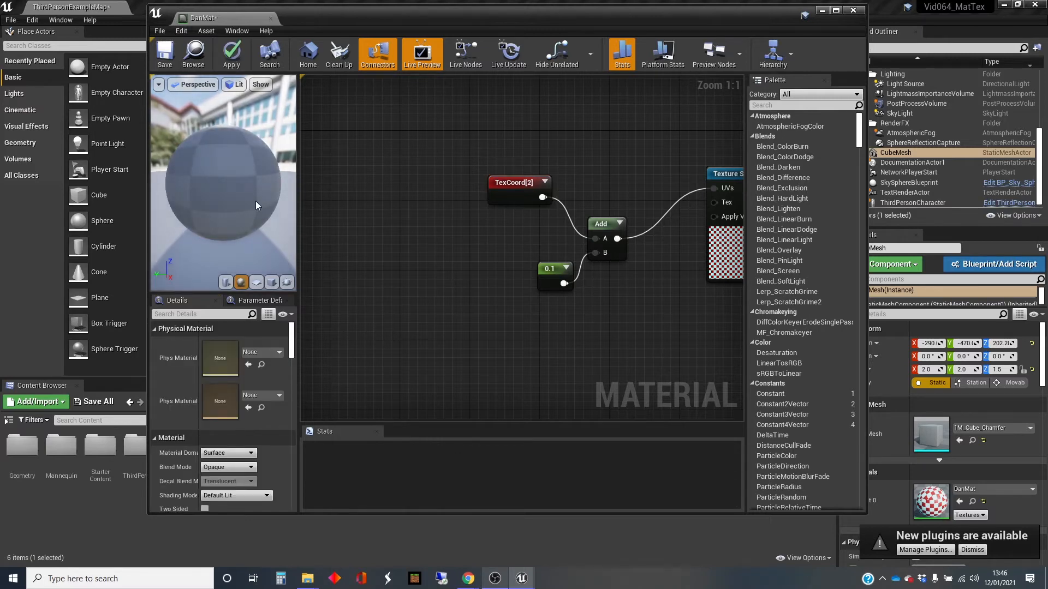
# Step: Apply coordinate index 2 to DanMat and inspect the checker pattern on the cube in the level
pyautogui.moveTo(232, 162); pyautogui.dragTo(232, 171)
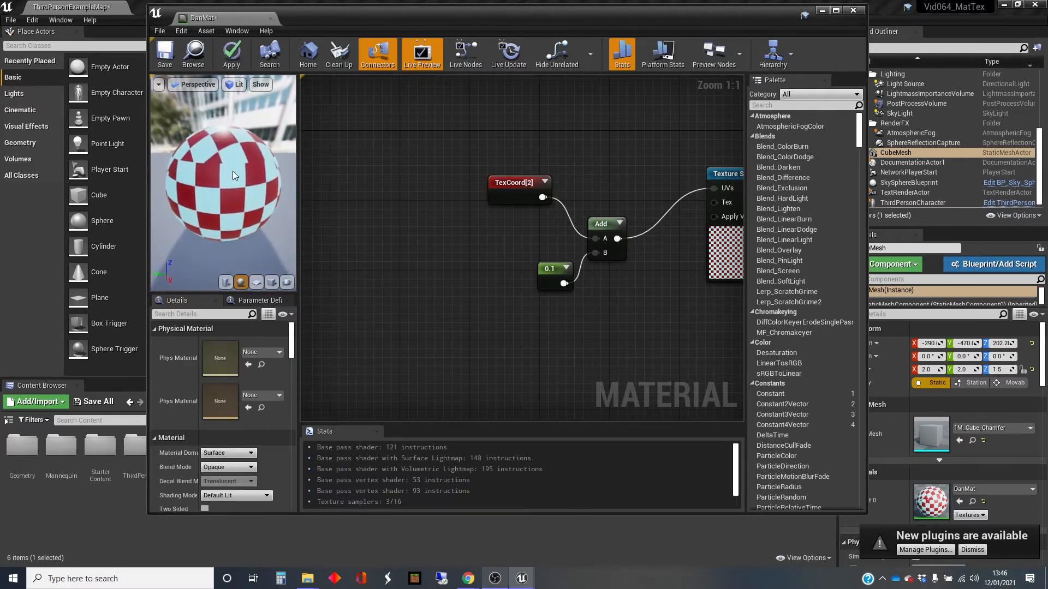
pyautogui.click(231, 52)
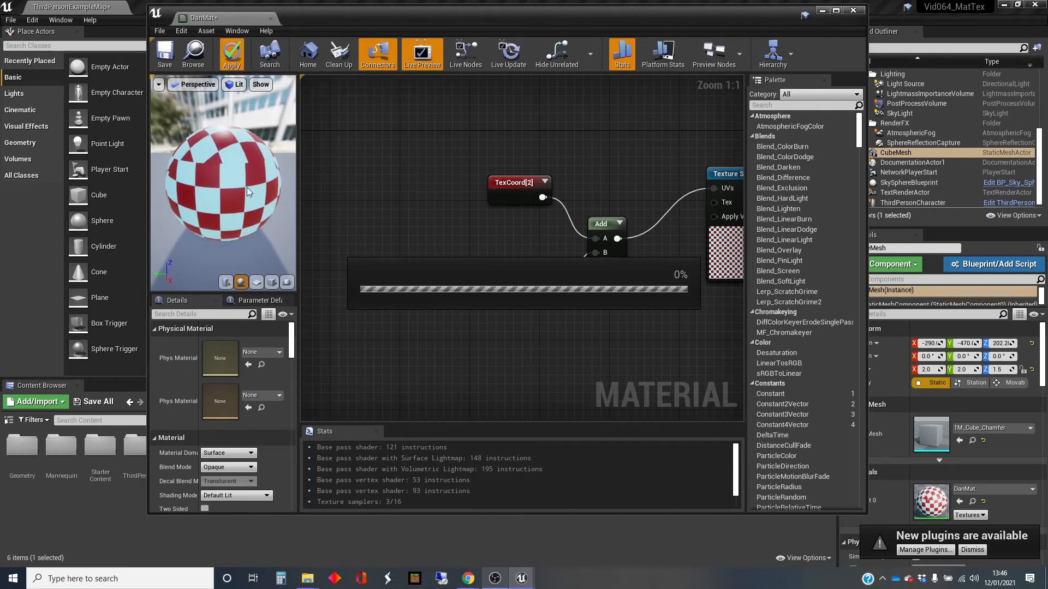
pyautogui.click(826, 16)
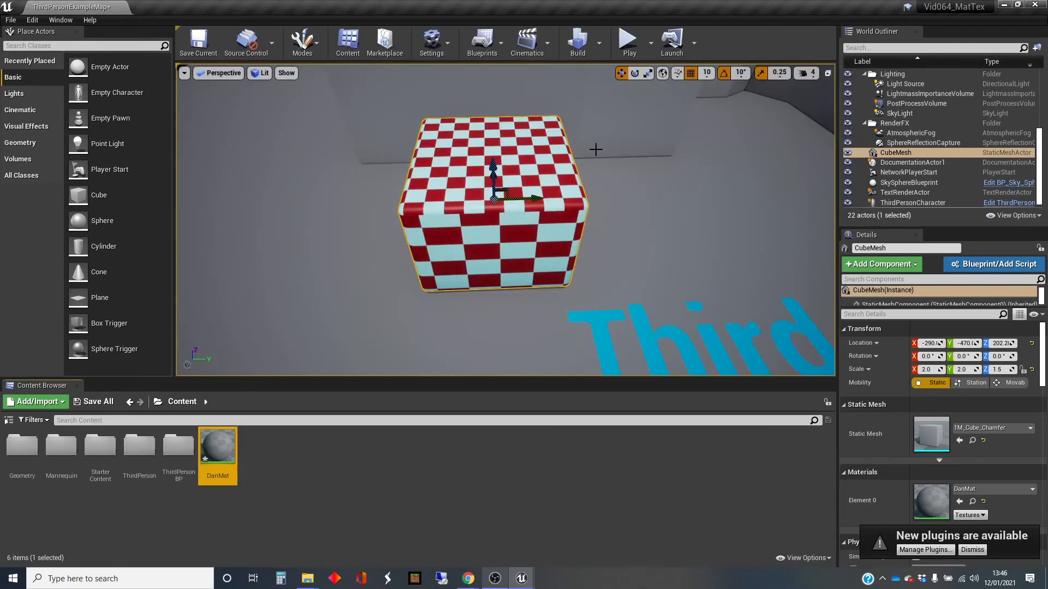
pyautogui.moveTo(487, 238); pyautogui.dragTo(507, 246, button='right')
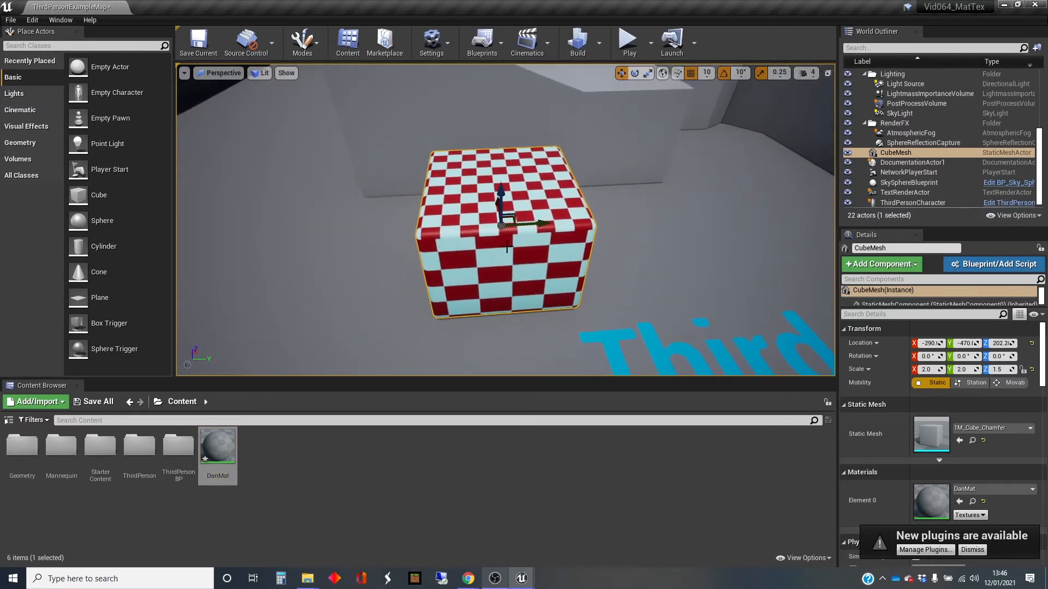
# Step: Reopen DanMat and set the texture coordinate node's Coordinate Index back to 1
pyautogui.doubleClick(222, 444)
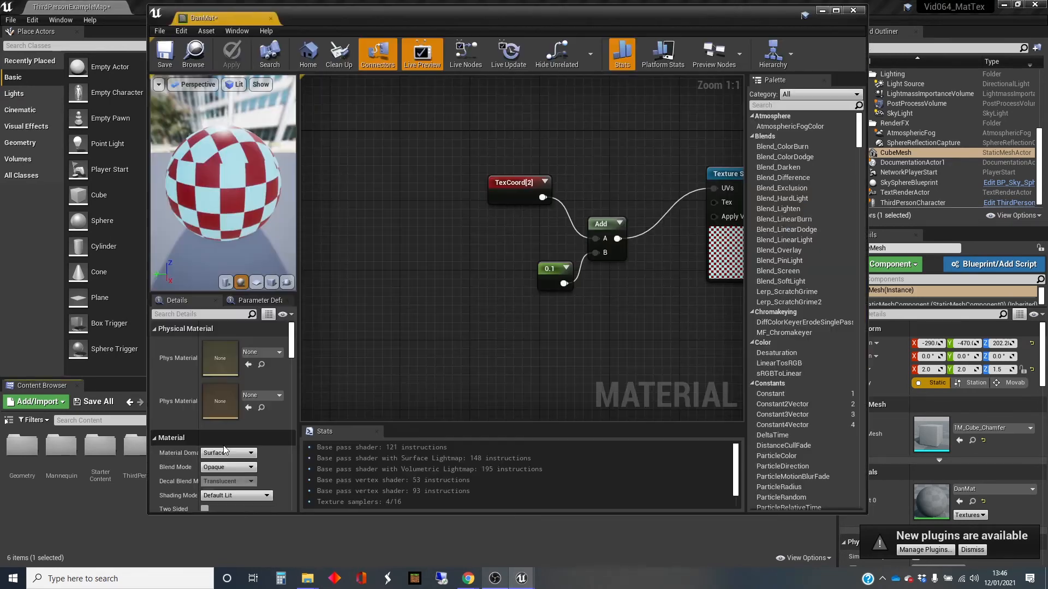
pyautogui.moveTo(362, 354); pyautogui.dragTo(356, 318, button='right')
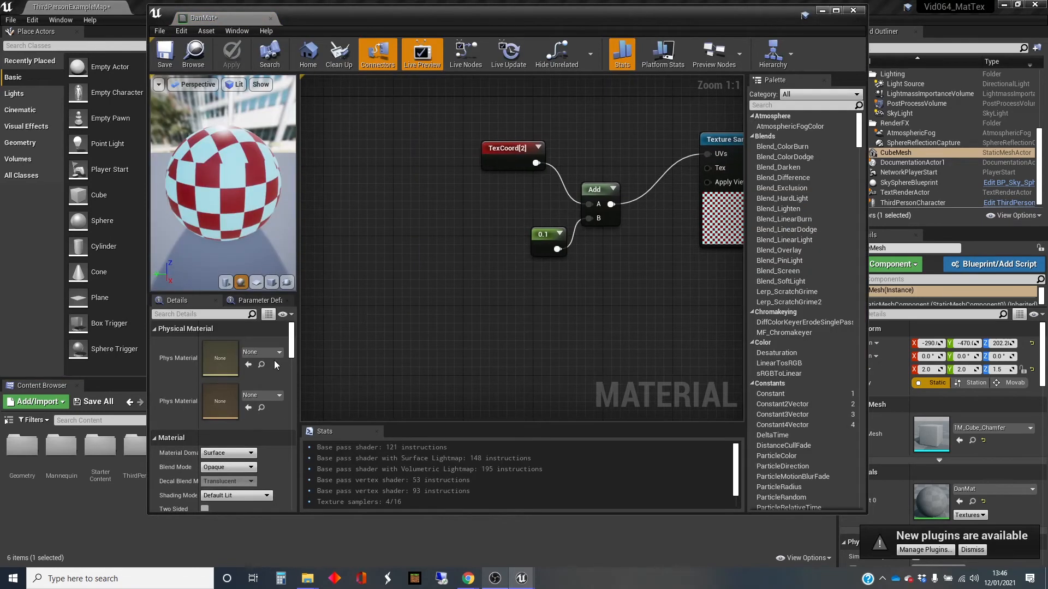
pyautogui.click(495, 155)
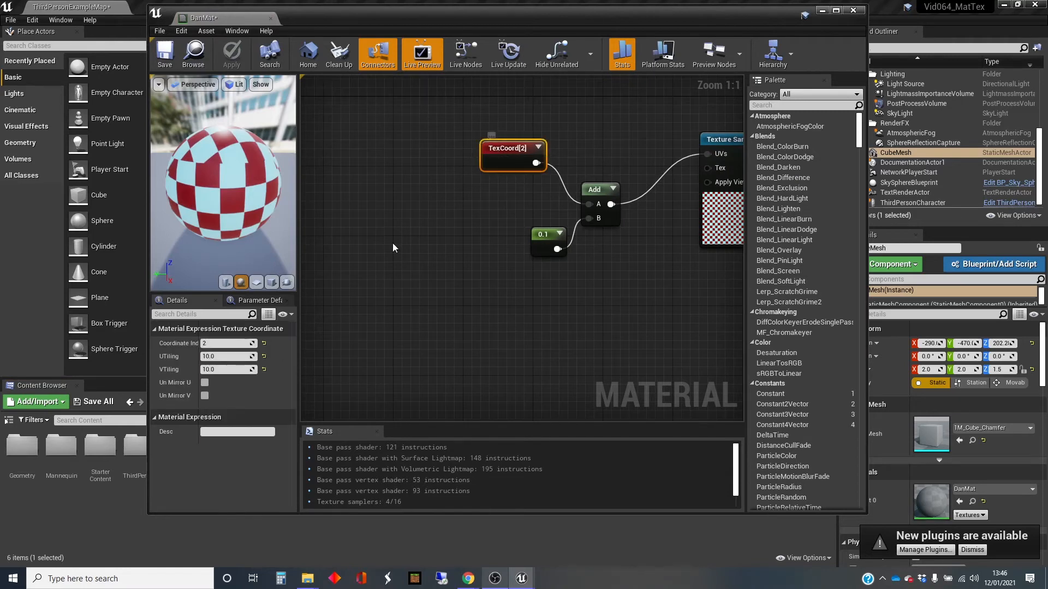
pyautogui.click(220, 344)
pyautogui.write('1')
pyautogui.press('Return')
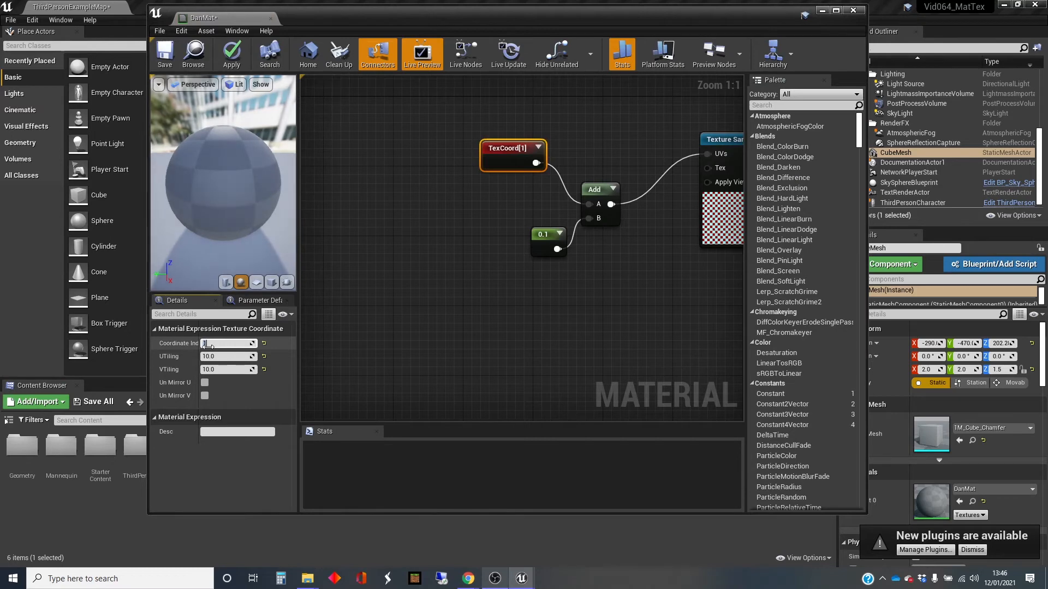
pyautogui.click(383, 324)
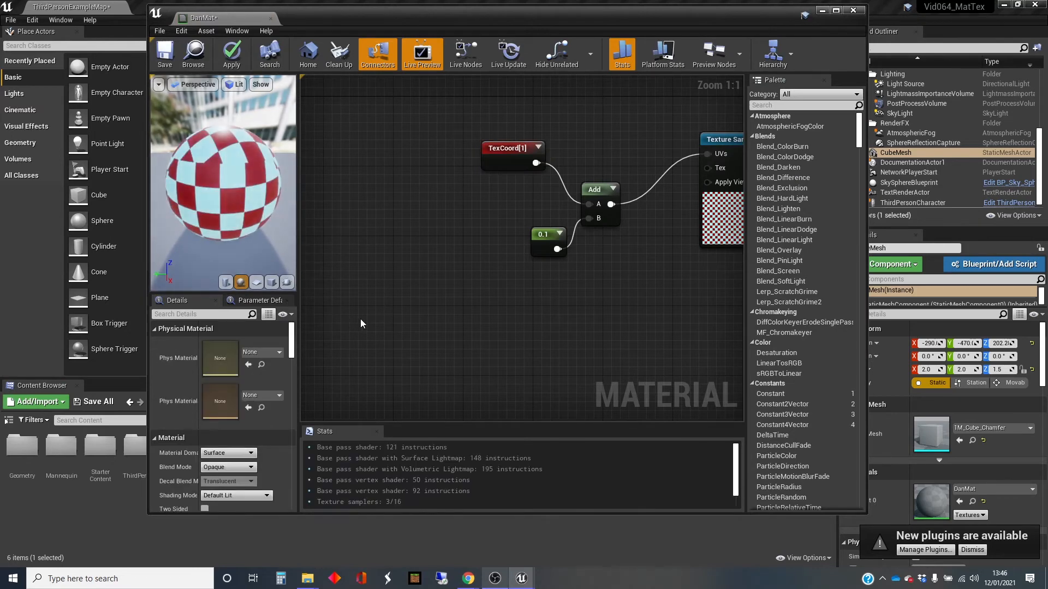
# Step: Close DanMat, applying the changes to the original material, and look over the level toward the character
pyautogui.moveTo(429, 302); pyautogui.dragTo(321, 331, button='right')
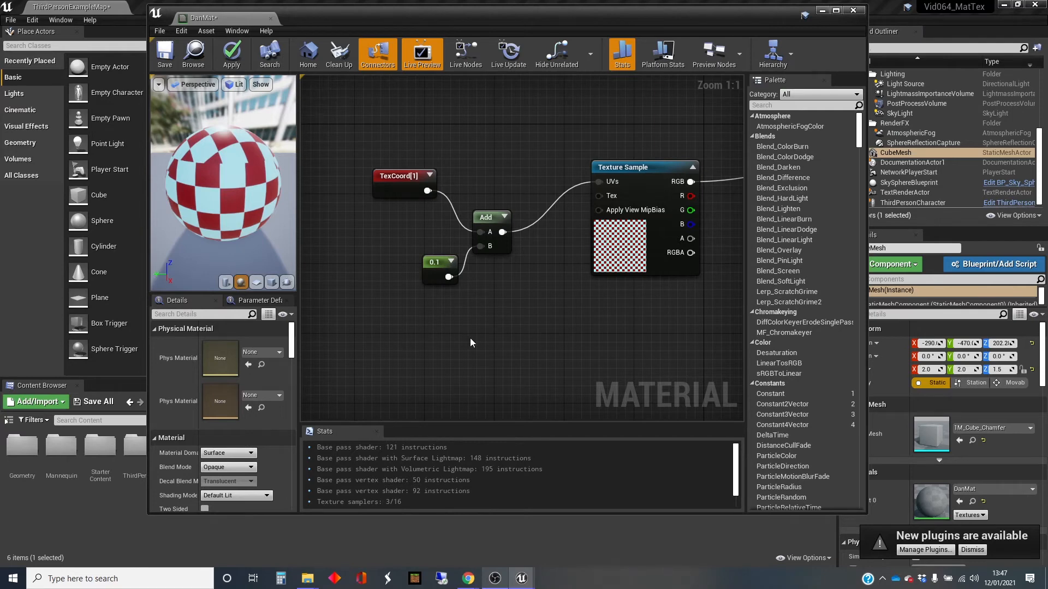
pyautogui.click(854, 11)
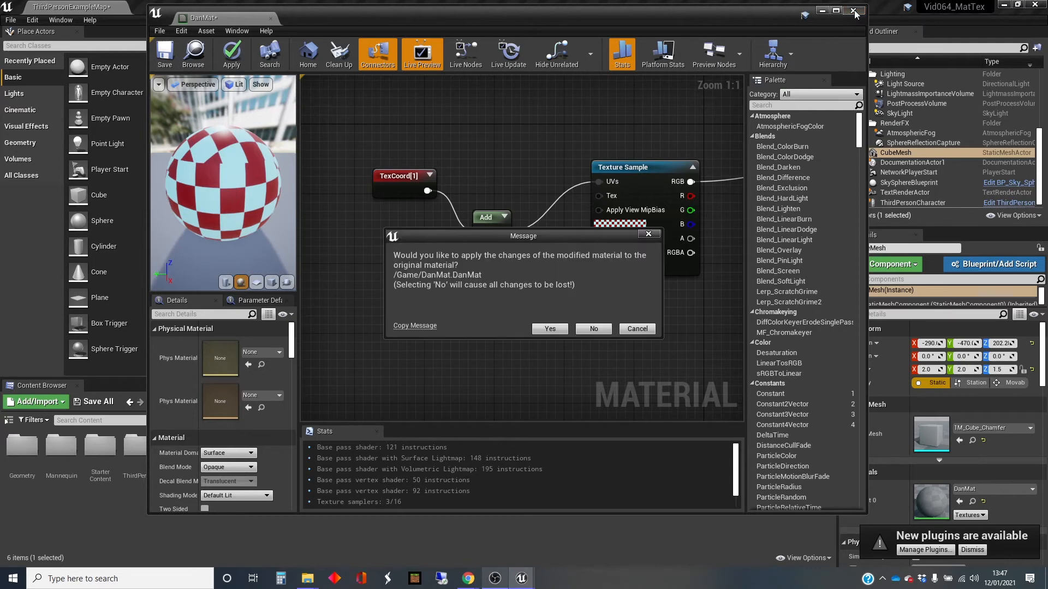
pyautogui.click(549, 329)
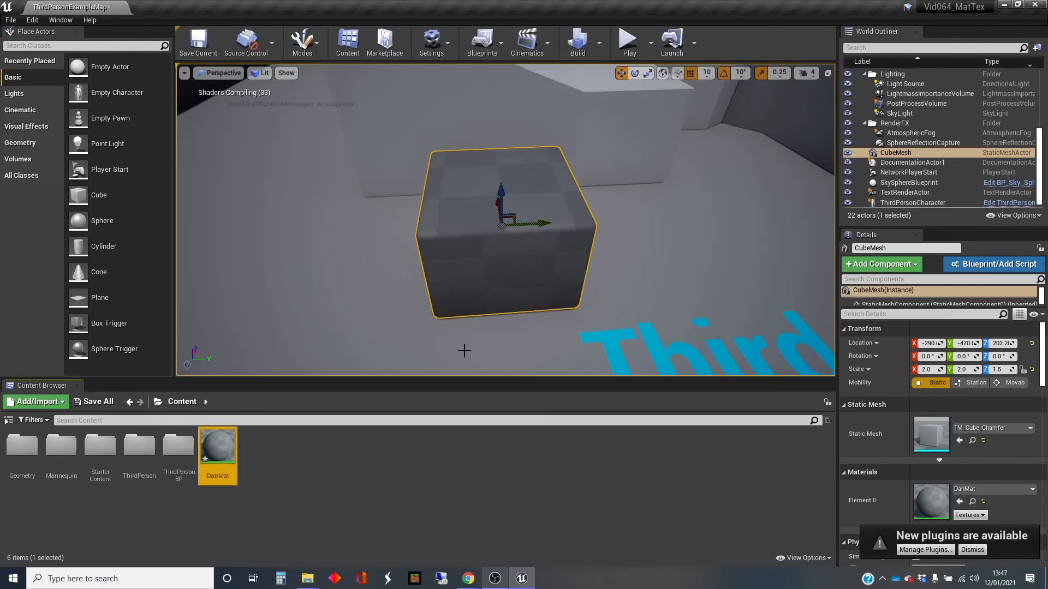
pyautogui.moveTo(603, 269); pyautogui.dragTo(756, 269, button='right')
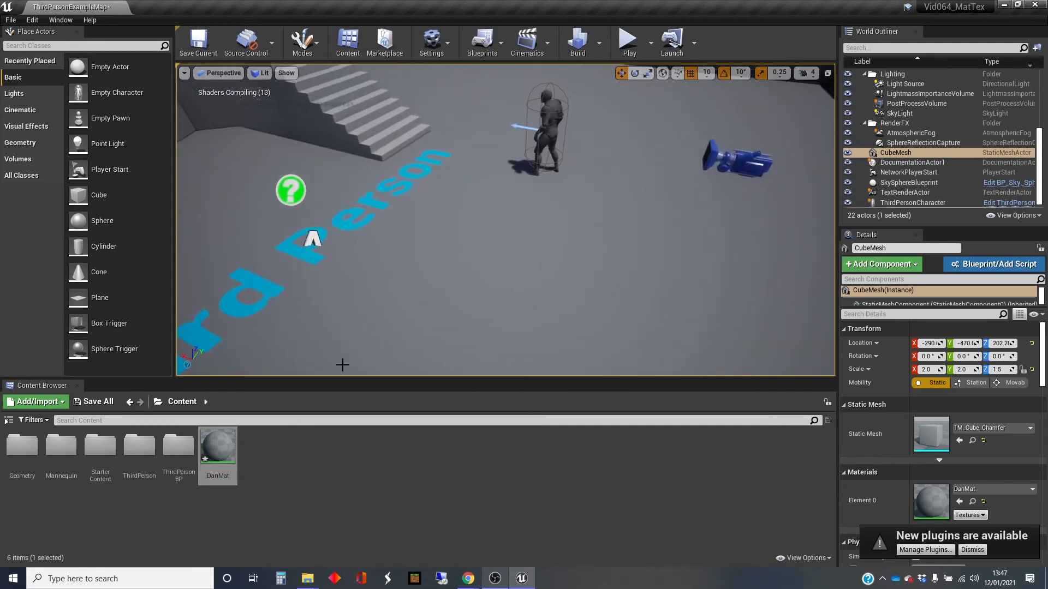
# Step: Place the SM_Couch prop from the StarterContent Props folder on the level floor near the camera
pyautogui.click(97, 447)
pyautogui.doubleClick(98, 446)
pyautogui.click(293, 447)
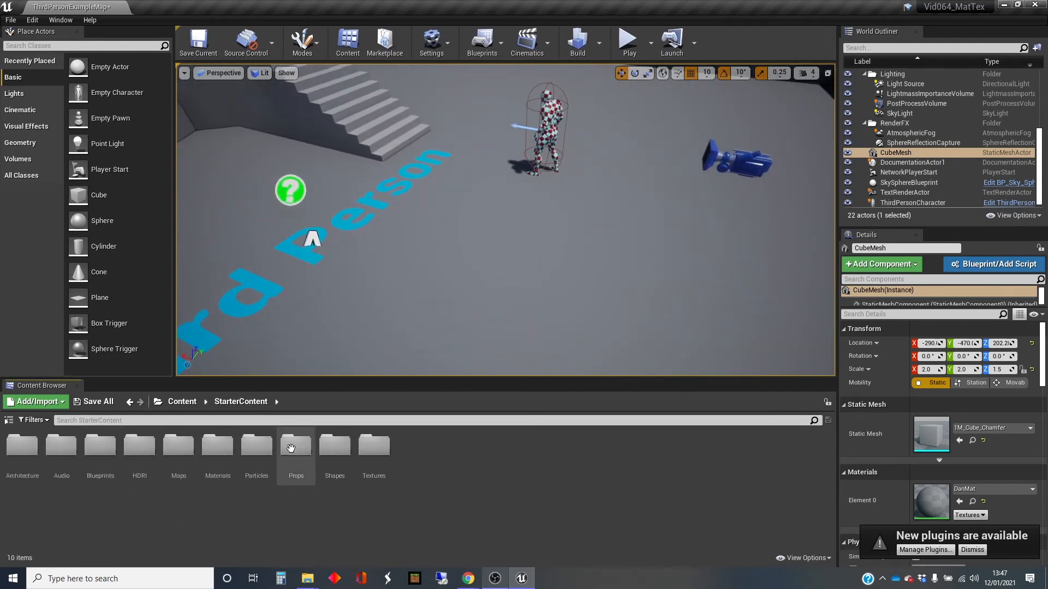
pyautogui.doubleClick(294, 446)
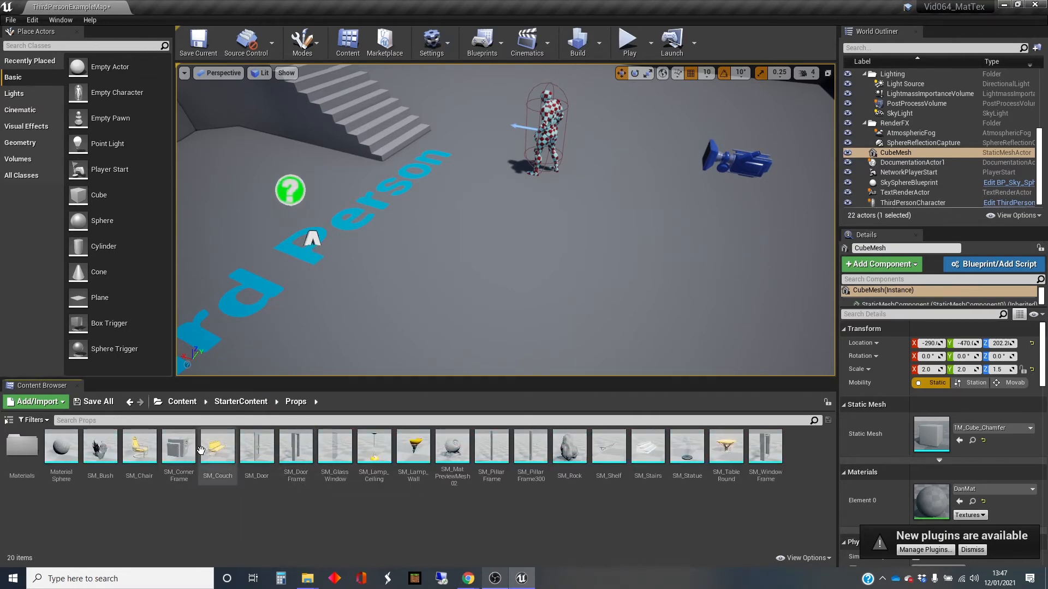
pyautogui.click(221, 446)
pyautogui.moveTo(222, 447); pyautogui.dragTo(676, 294)
# Step: Inspect the couch in the level from several angles, up close and from farther away
pyautogui.press('w')
pyautogui.moveTo(541, 263); pyautogui.dragTo(513, 314, button='right')
pyautogui.press('w')
pyautogui.press('s')
pyautogui.press('w')
pyautogui.press('s')
pyautogui.press('a')
pyautogui.press('s')
pyautogui.press('d')
pyautogui.press('w')
pyautogui.press('s')
pyautogui.press('a')
pyautogui.moveTo(330, 247); pyautogui.dragTo(385, 261, button='right')
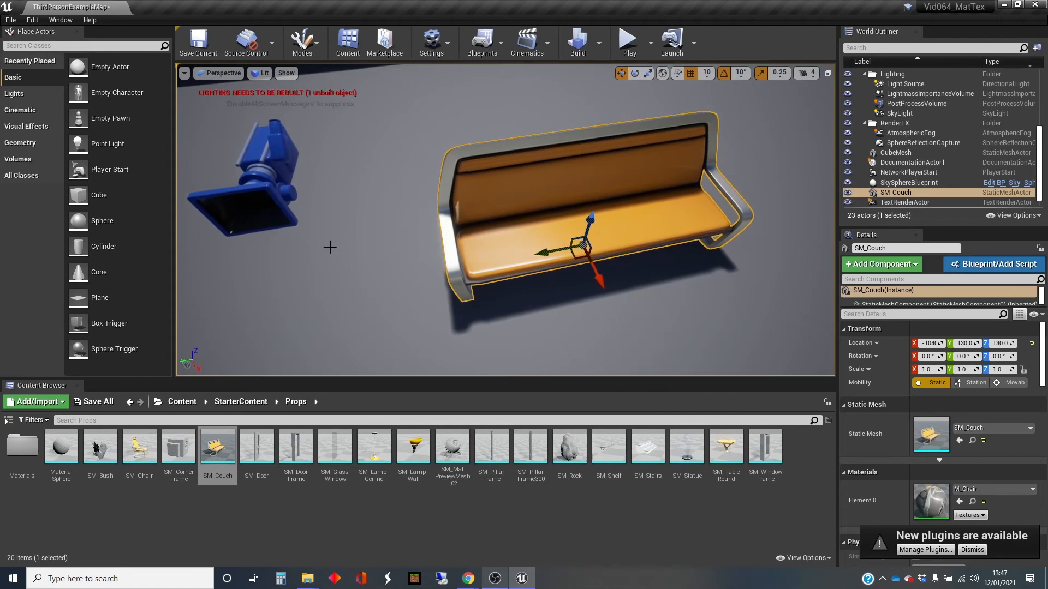
pyautogui.moveTo(506, 220); pyautogui.dragTo(525, 202, button='right')
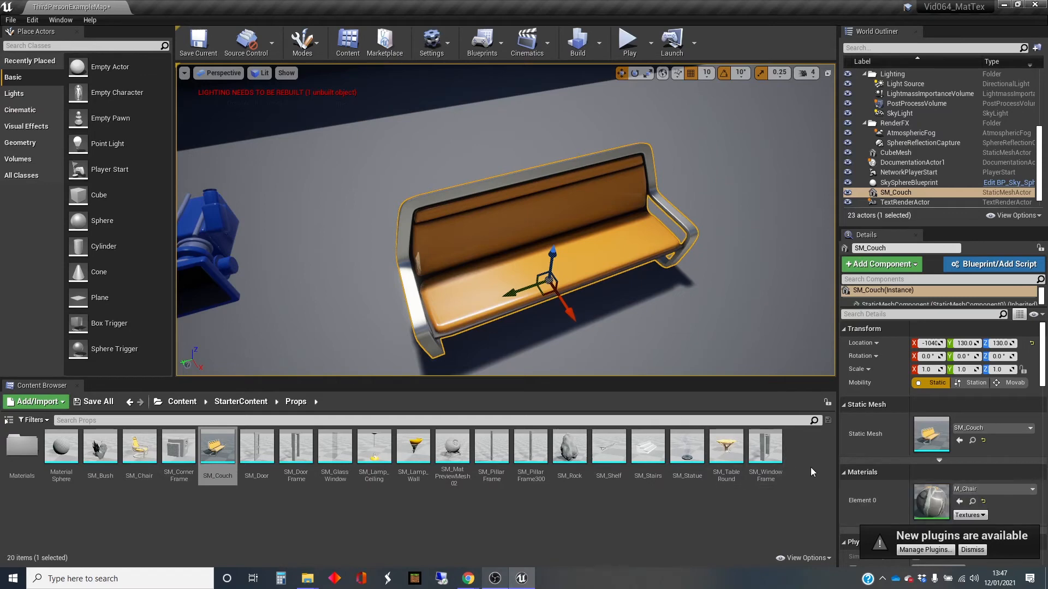
# Step: Open the couch's M_Chair material, inspect its preview sphere, and select the Texture Sample node holding the chair mask
pyautogui.doubleClick(934, 502)
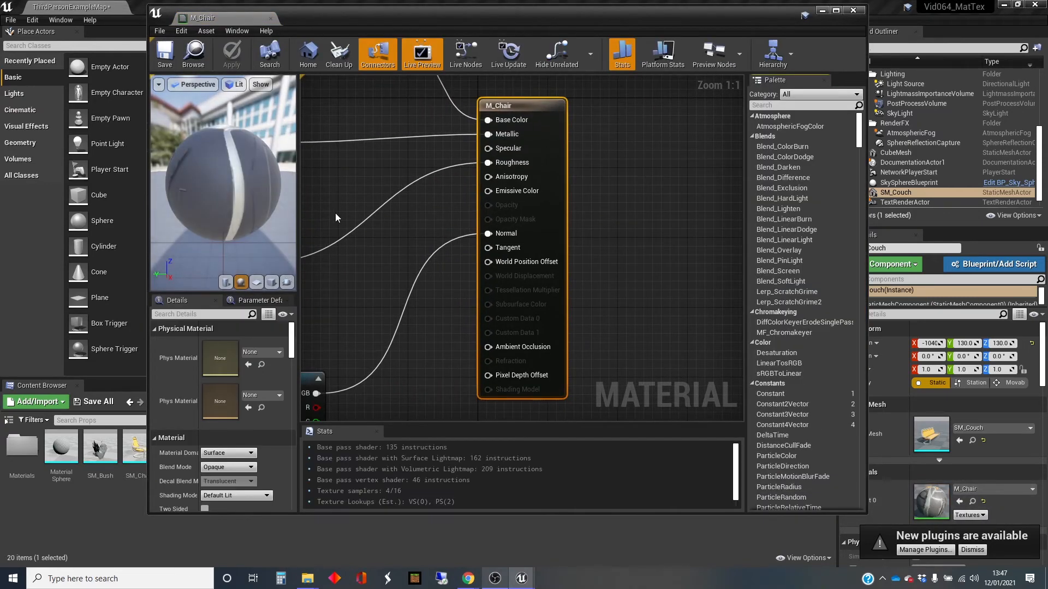
pyautogui.moveTo(233, 165); pyautogui.dragTo(203, 171)
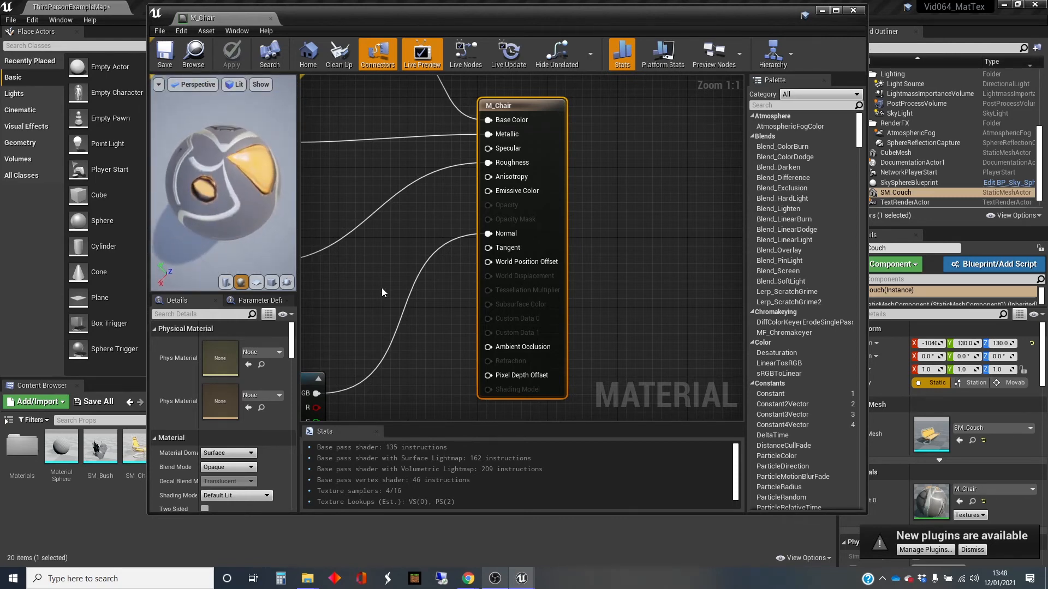
pyautogui.moveTo(382, 293); pyautogui.dragTo(718, 254, button='right')
pyautogui.moveTo(478, 292); pyautogui.dragTo(658, 337, button='right')
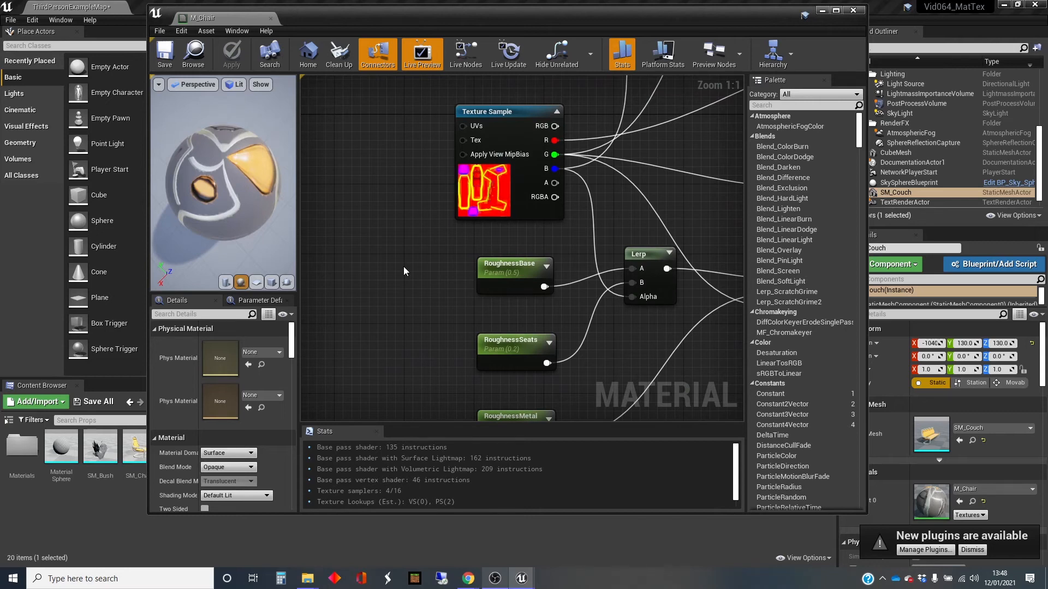
pyautogui.click(487, 189)
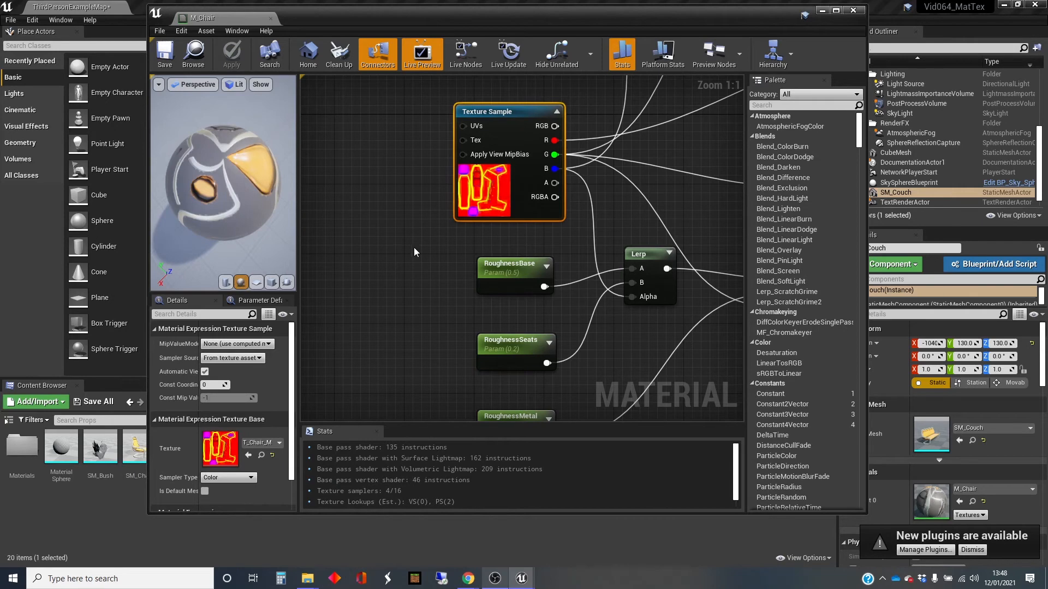
# Step: Examine how M_Chair's mask texture blends the color and roughness parameters through the Lerp nodes, and minimize the material editor
pyautogui.moveTo(413, 247); pyautogui.dragTo(301, 331, button='right')
pyautogui.scroll(-2, 405, 310)
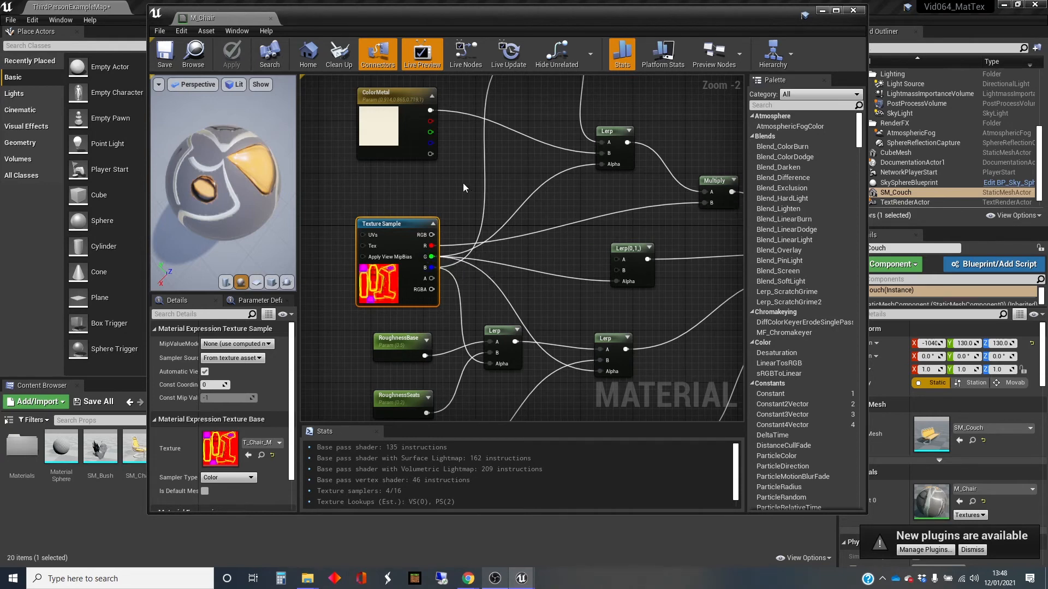
pyautogui.moveTo(463, 188); pyautogui.dragTo(463, 329, button='right')
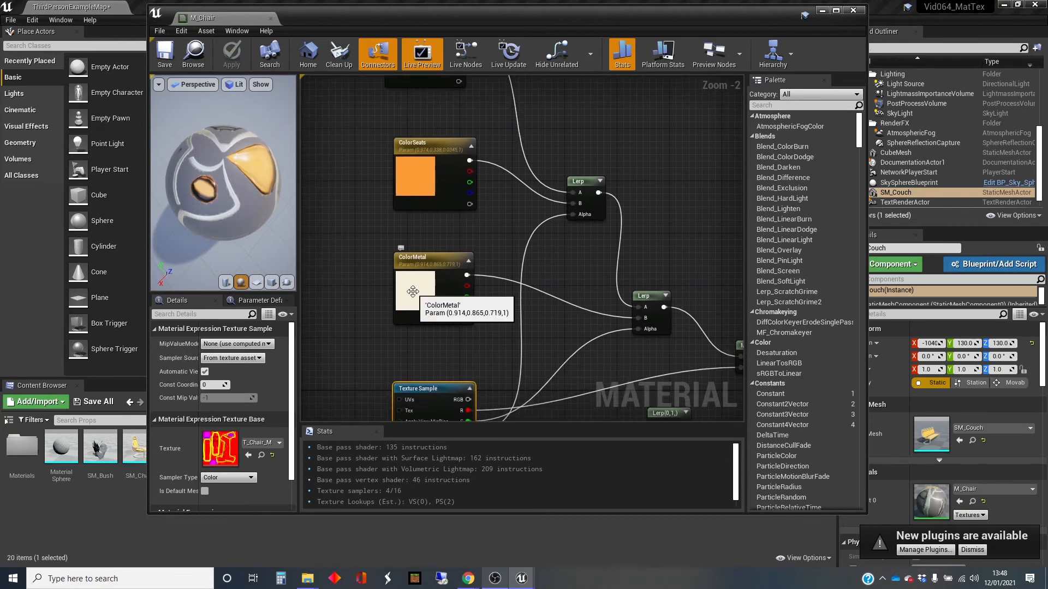
pyautogui.moveTo(439, 241); pyautogui.dragTo(488, 299, button='right')
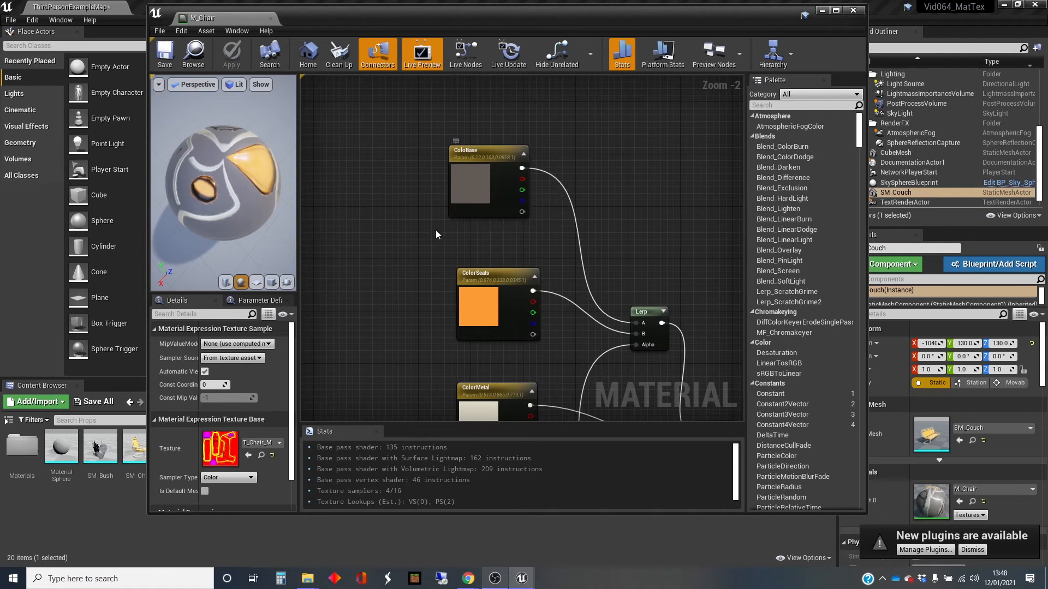
pyautogui.moveTo(400, 283); pyautogui.dragTo(325, 193, button='right')
pyautogui.moveTo(514, 269); pyautogui.dragTo(490, 145, button='right')
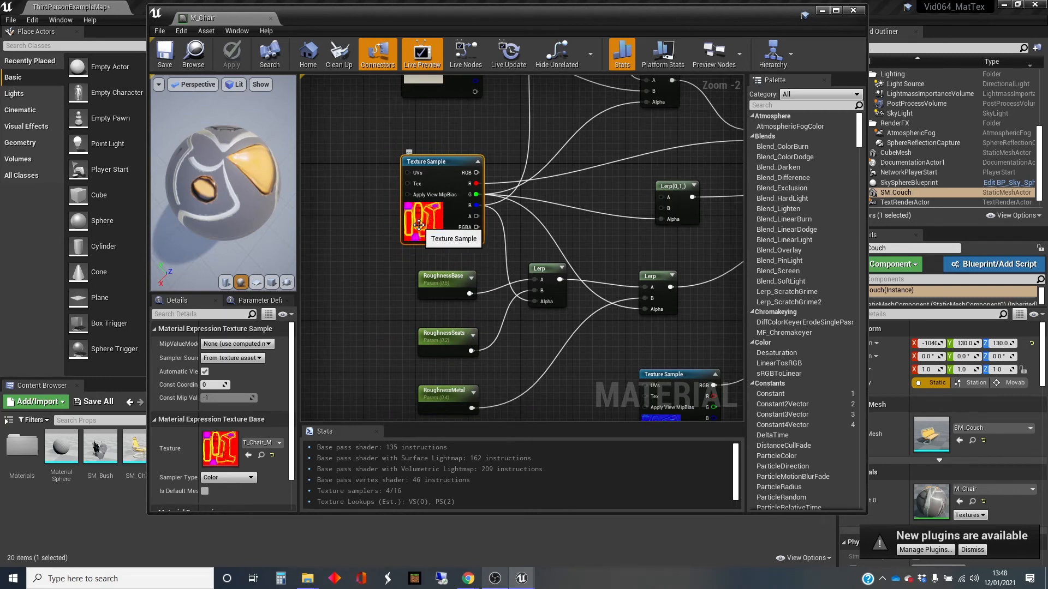
pyautogui.click(822, 11)
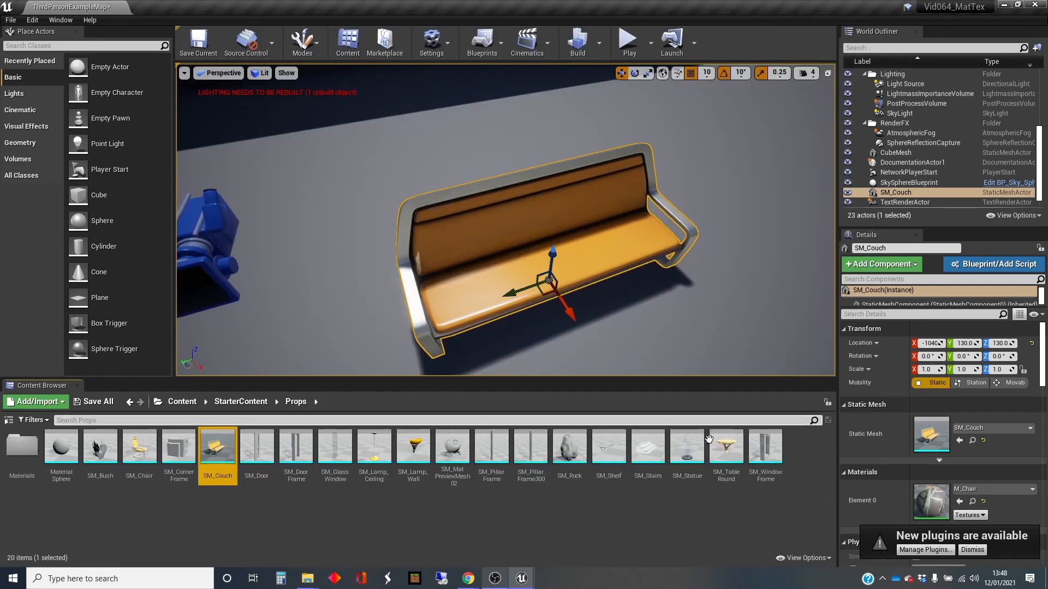
# Step: Open the T_Chair_M texture from the StarterContent Textures folder, examine its colored mask regions, and close the editor window
pyautogui.click(242, 402)
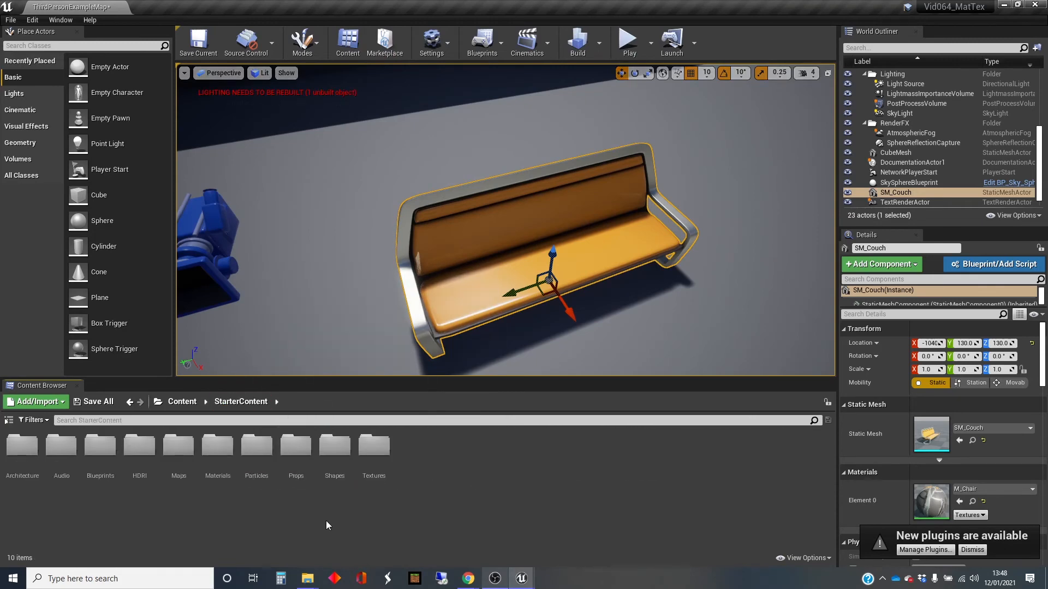
pyautogui.doubleClick(374, 447)
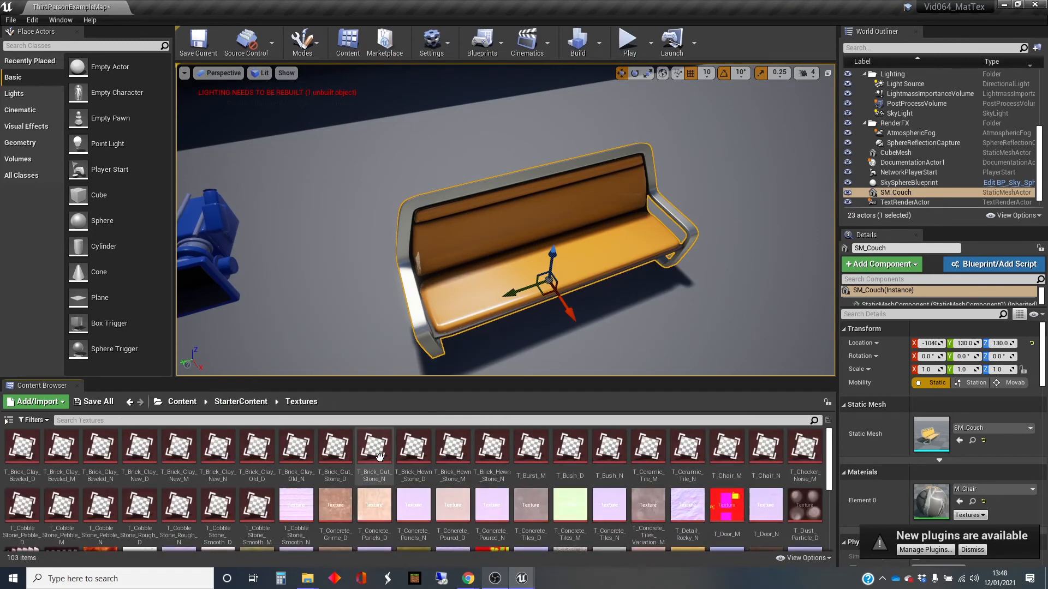
pyautogui.doubleClick(726, 447)
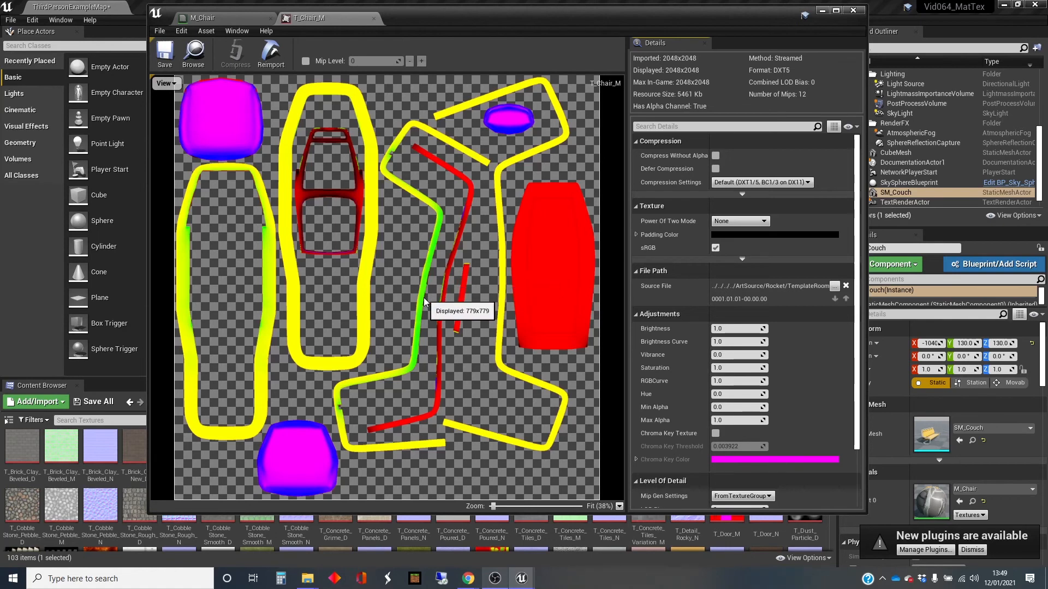
pyautogui.scroll(-4, 423, 297)
pyautogui.scroll(5, 423, 297)
pyautogui.scroll(-3, 423, 297)
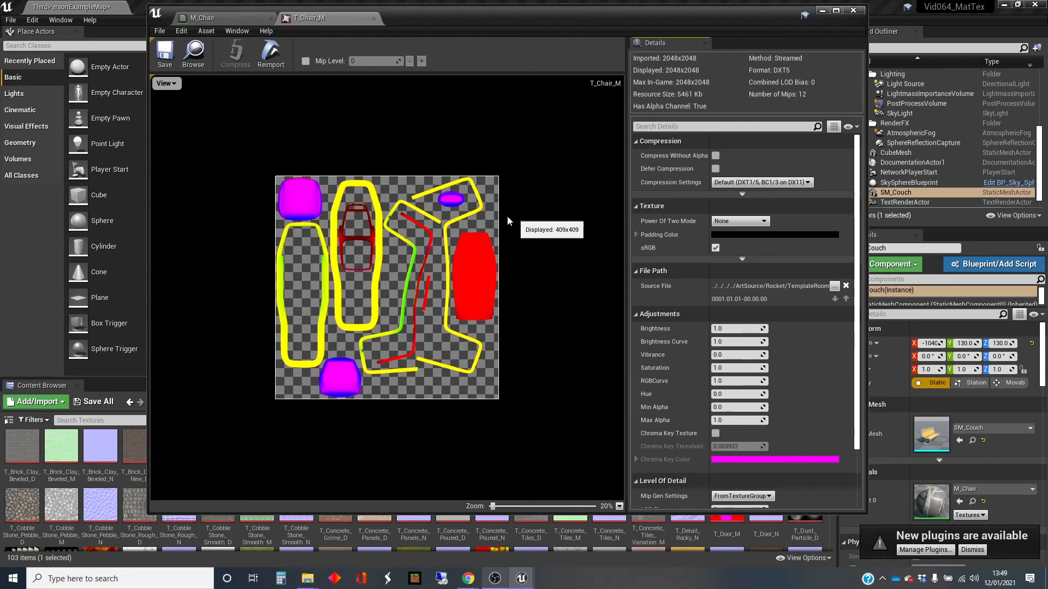
pyautogui.click(854, 11)
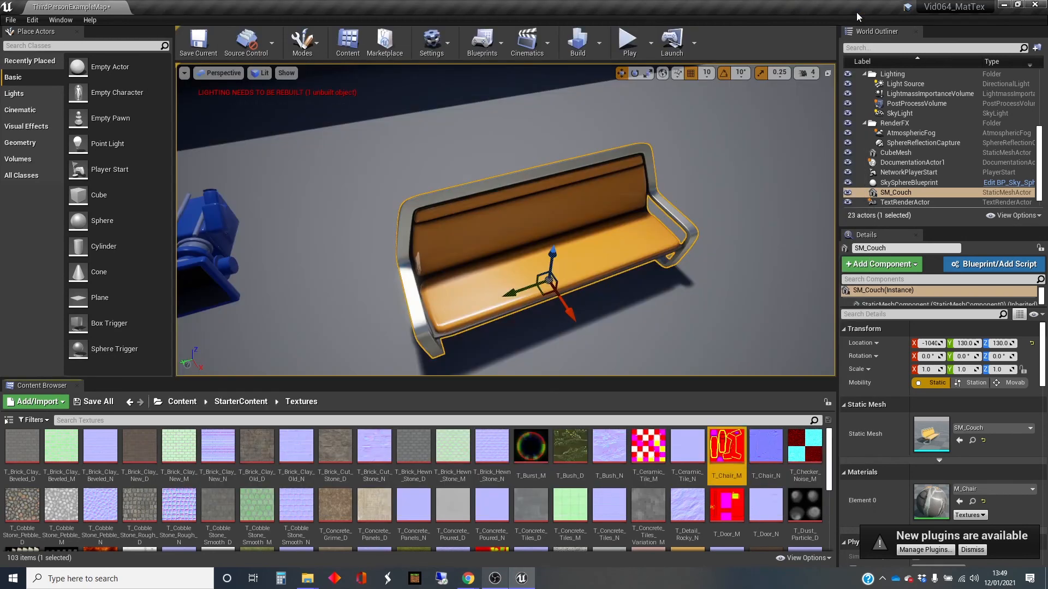
# Step: Assign DanMat from the Content folder to the couch's material Element 0 and look over the level toward the checkered cube
pyautogui.moveTo(629, 274); pyautogui.dragTo(645, 275, button='right')
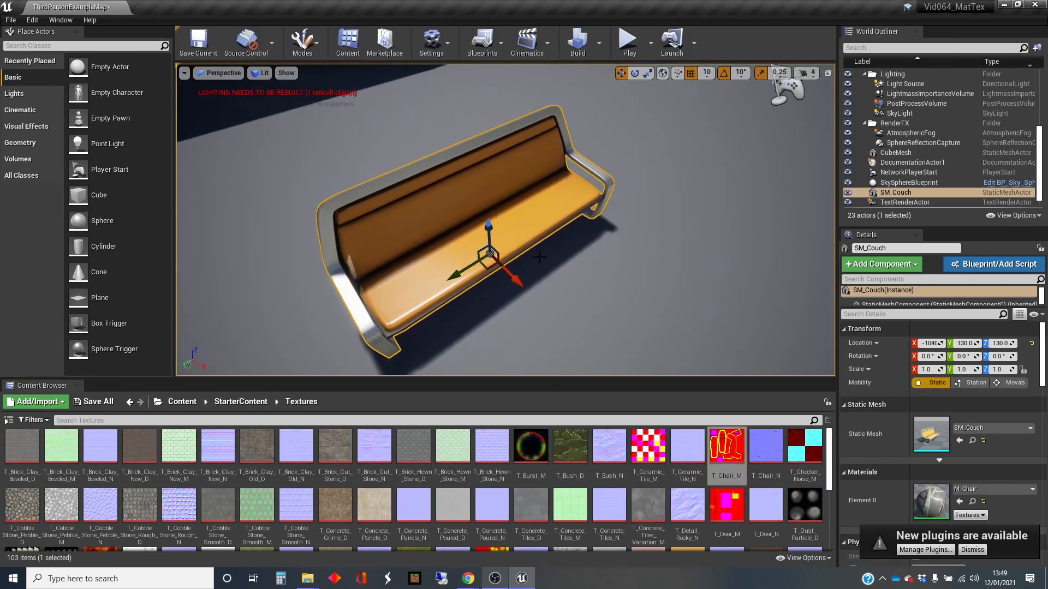
pyautogui.moveTo(488, 239); pyautogui.dragTo(493, 180, button='right')
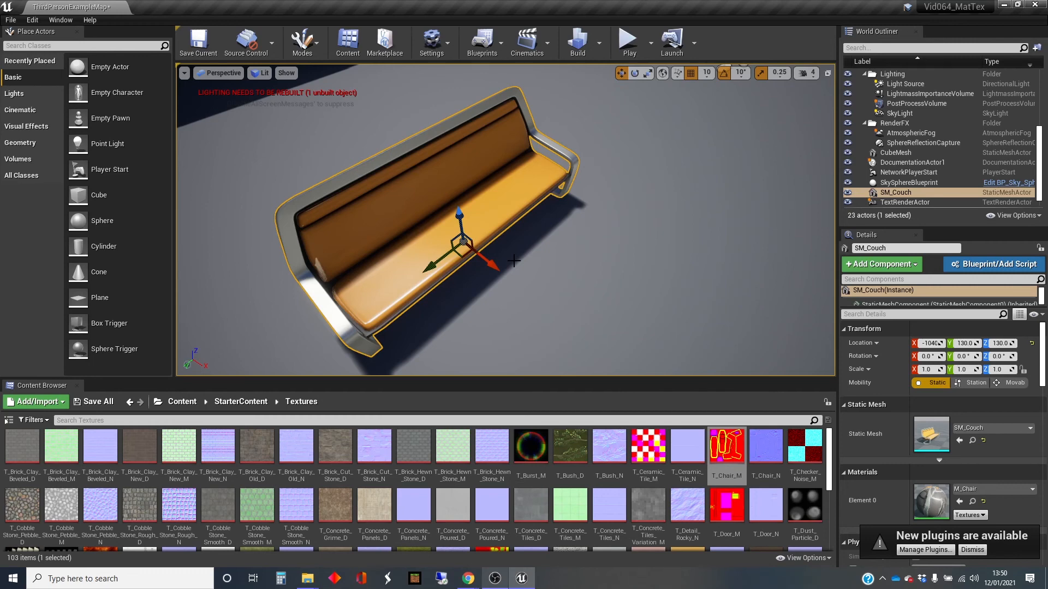
pyautogui.moveTo(728, 447)
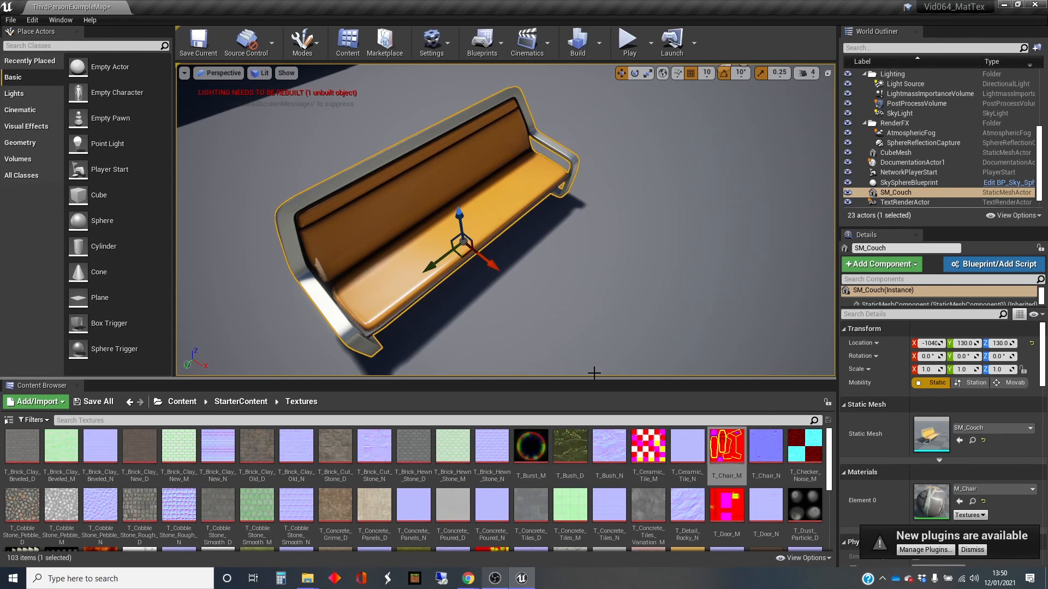
pyautogui.click(182, 402)
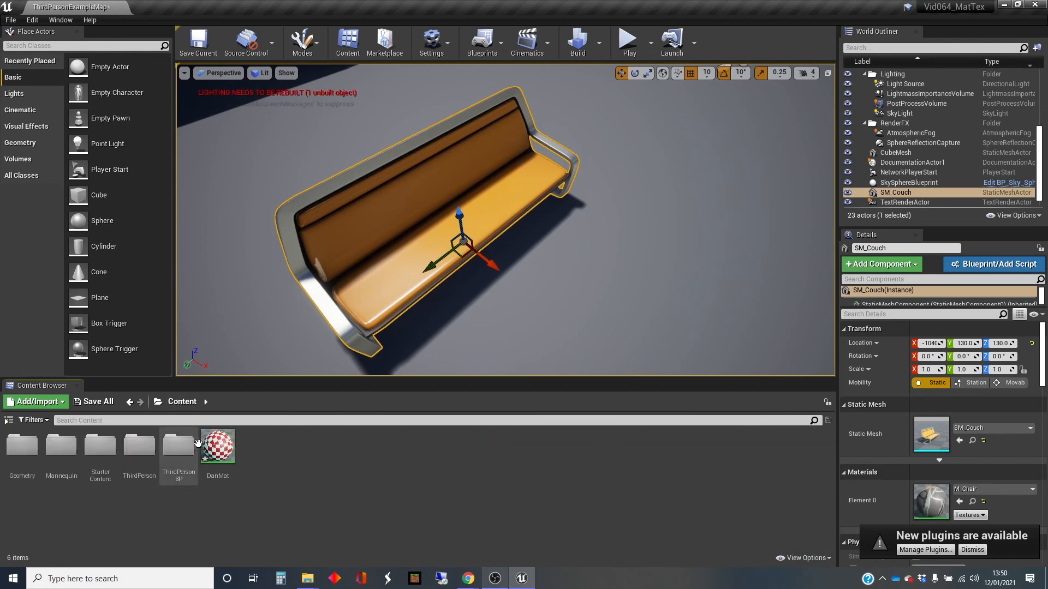
pyautogui.moveTo(223, 443); pyautogui.dragTo(931, 499)
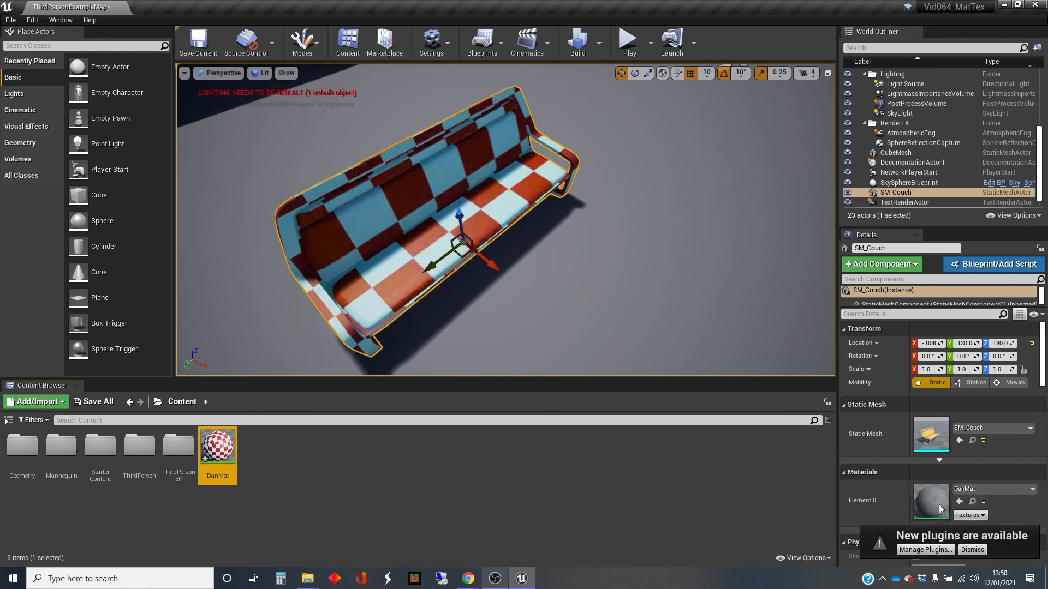
pyautogui.moveTo(592, 312)
pyautogui.mouseDown(button='right')
pyautogui.moveTo(507, 314)
pyautogui.moveTo(504, 297)
pyautogui.moveTo(516, 308)
pyautogui.moveTo(428, 306)
pyautogui.moveTo(715, 306)
pyautogui.moveTo(694, 292)
pyautogui.moveTo(584, 283)
pyautogui.moveTo(591, 311)
pyautogui.mouseUp(button='right')
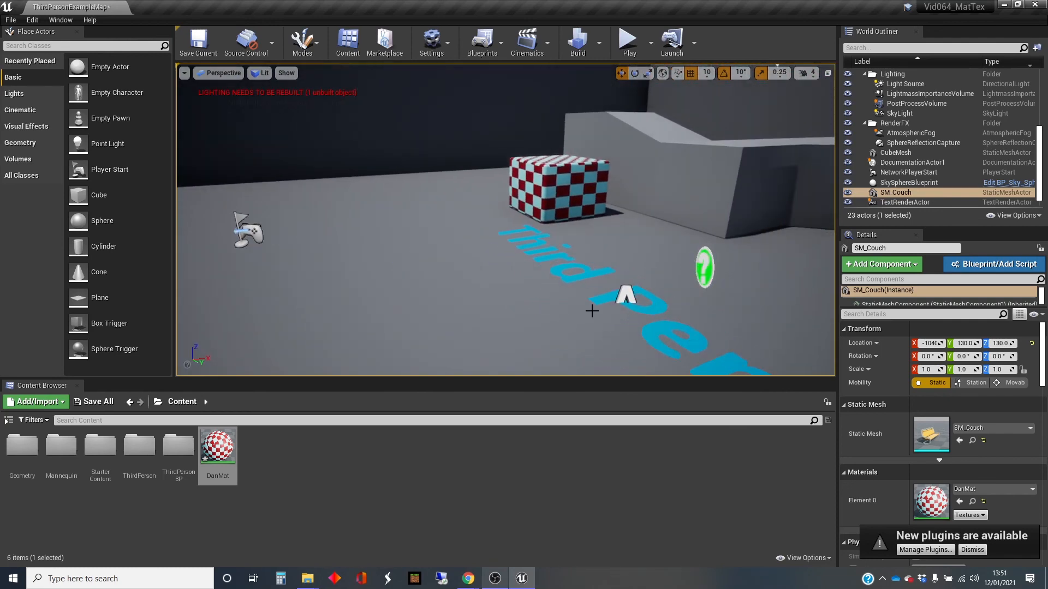